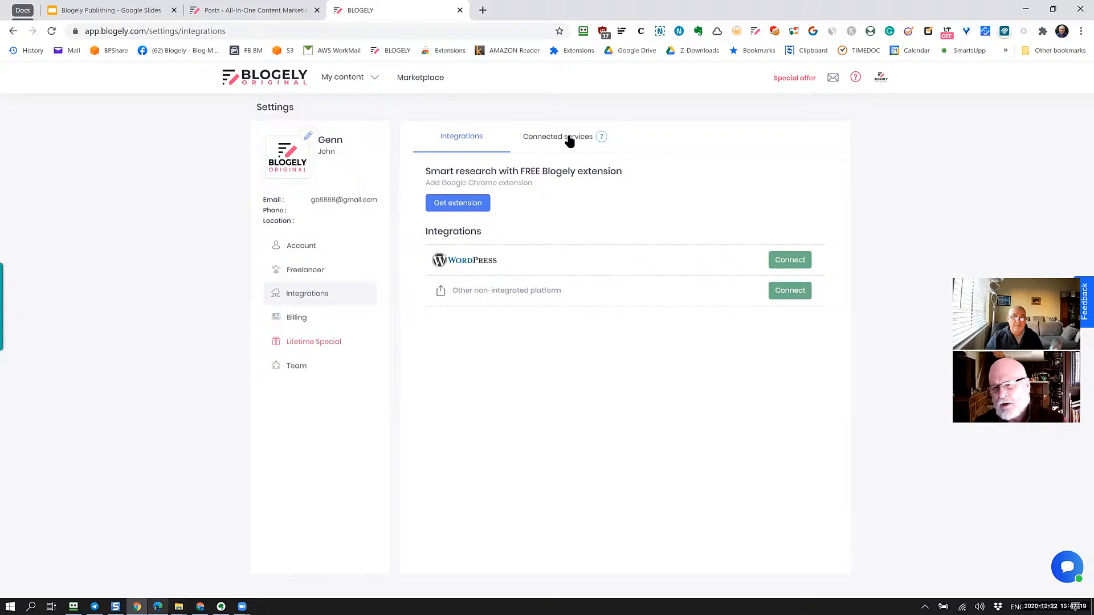
{"action": "left_click", "coordinate": [569, 142]}
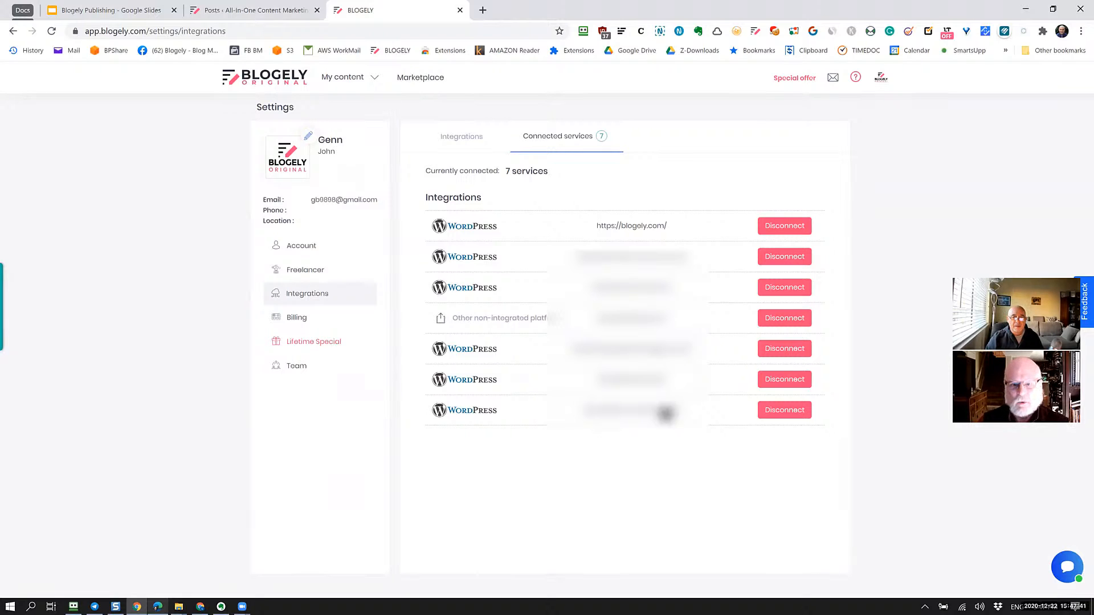
{"action": "left_click", "coordinate": [793, 226]}
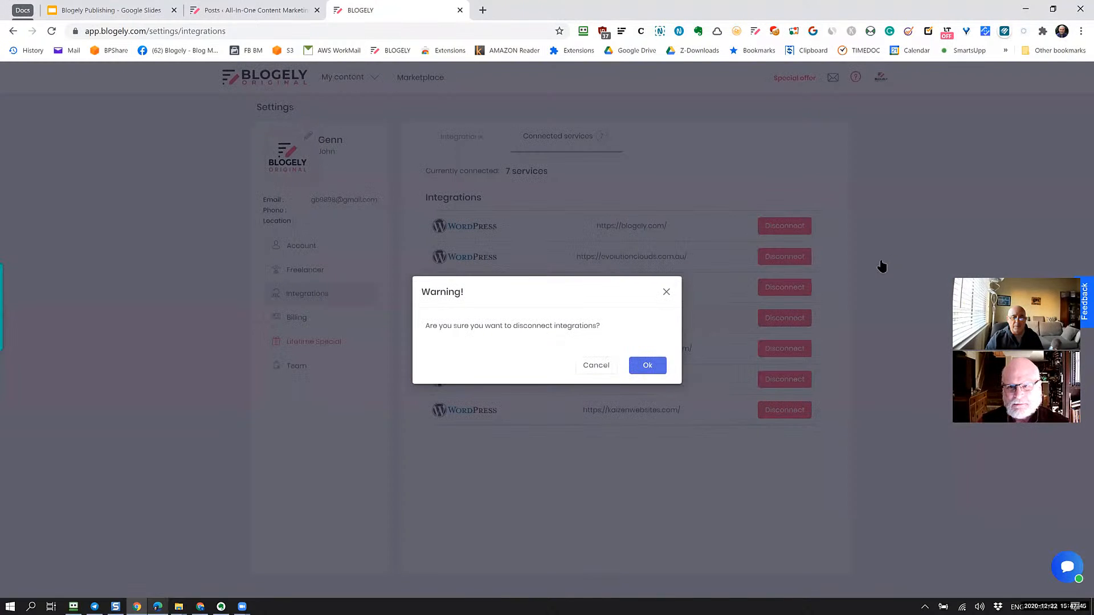
{"action": "left_click", "coordinate": [646, 364]}
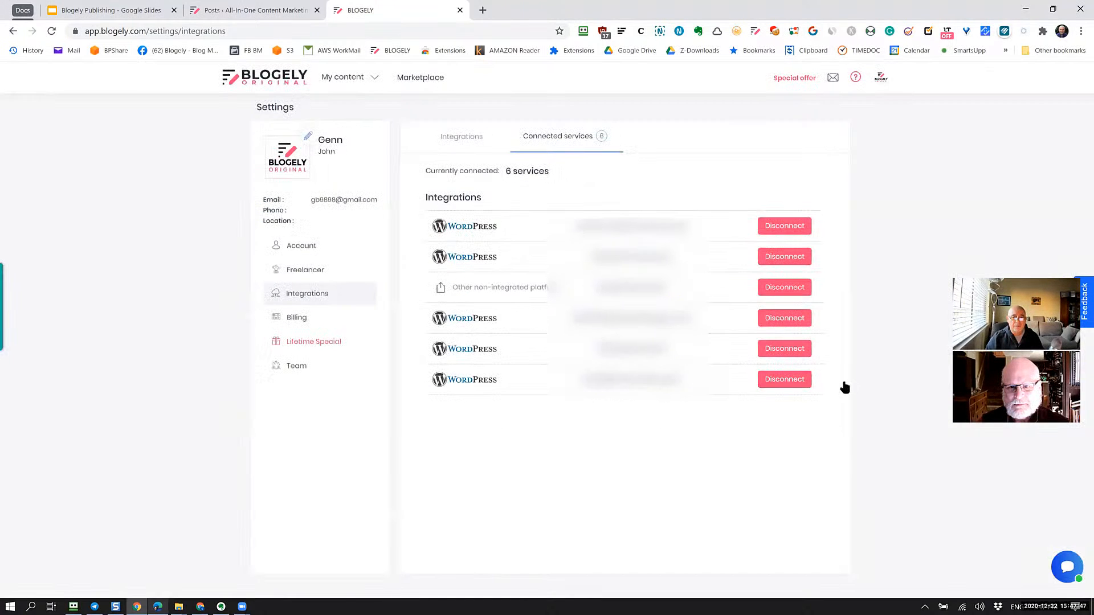
{"action": "left_click", "coordinate": [462, 136]}
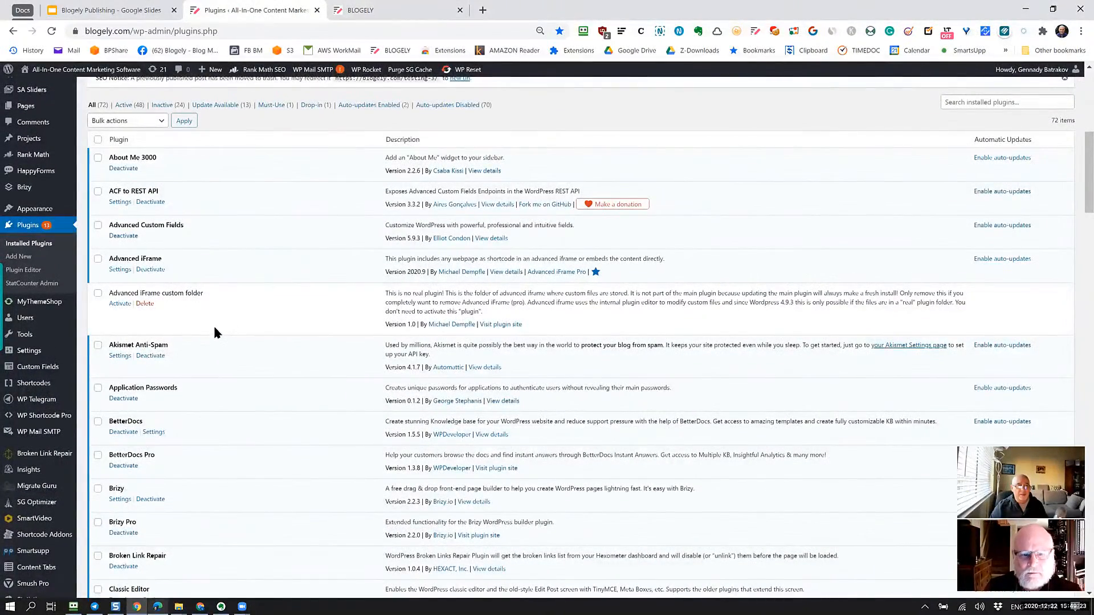
- In the WordPress admin of blogely.com, deactivate and delete the Application Passwords plugin
{"action": "scroll", "coordinate": [215, 329], "scroll_direction": "down", "scroll_amount": 2}
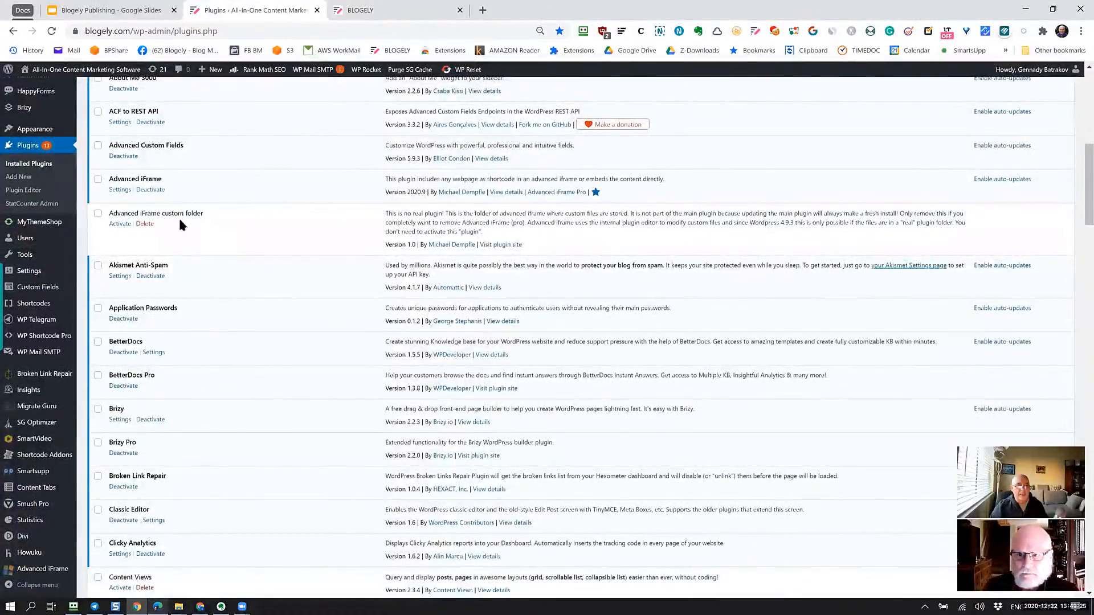
{"action": "left_click", "coordinate": [123, 318]}
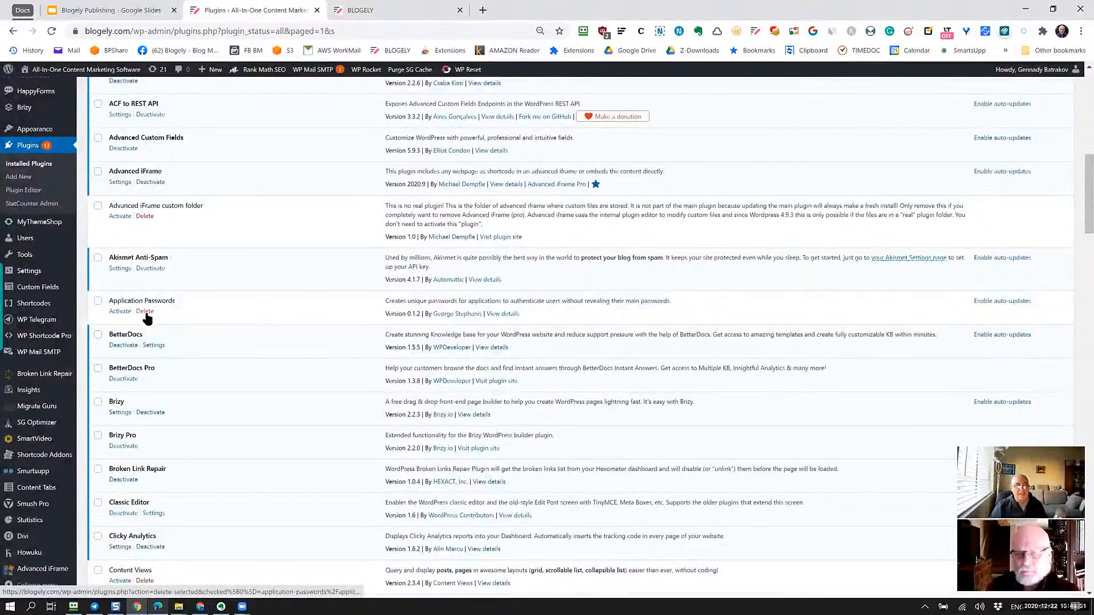
{"action": "left_click", "coordinate": [145, 311]}
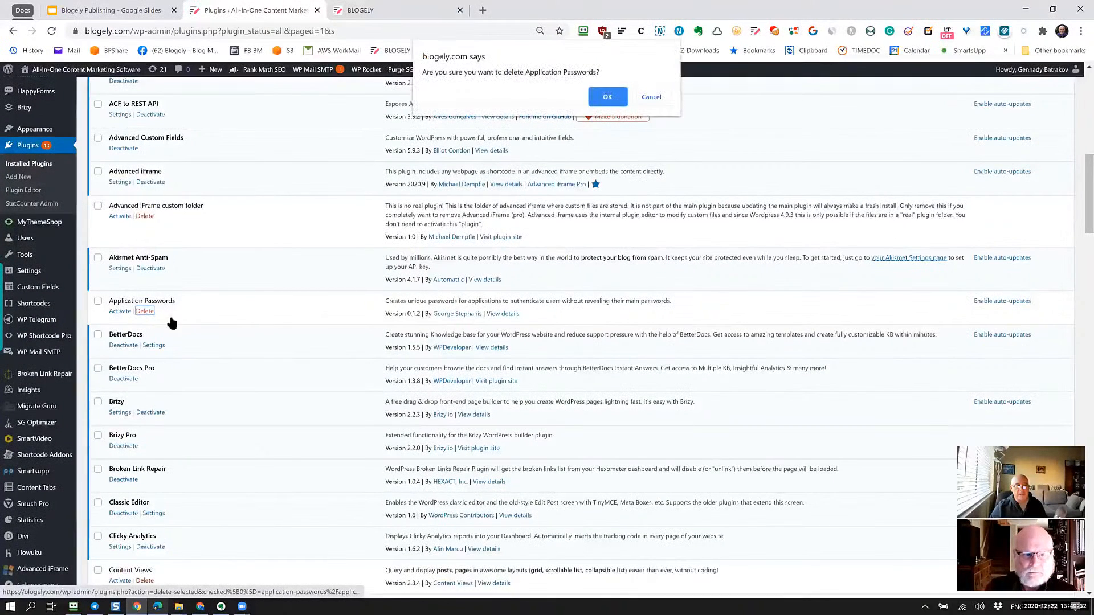
{"action": "left_click", "coordinate": [603, 103]}
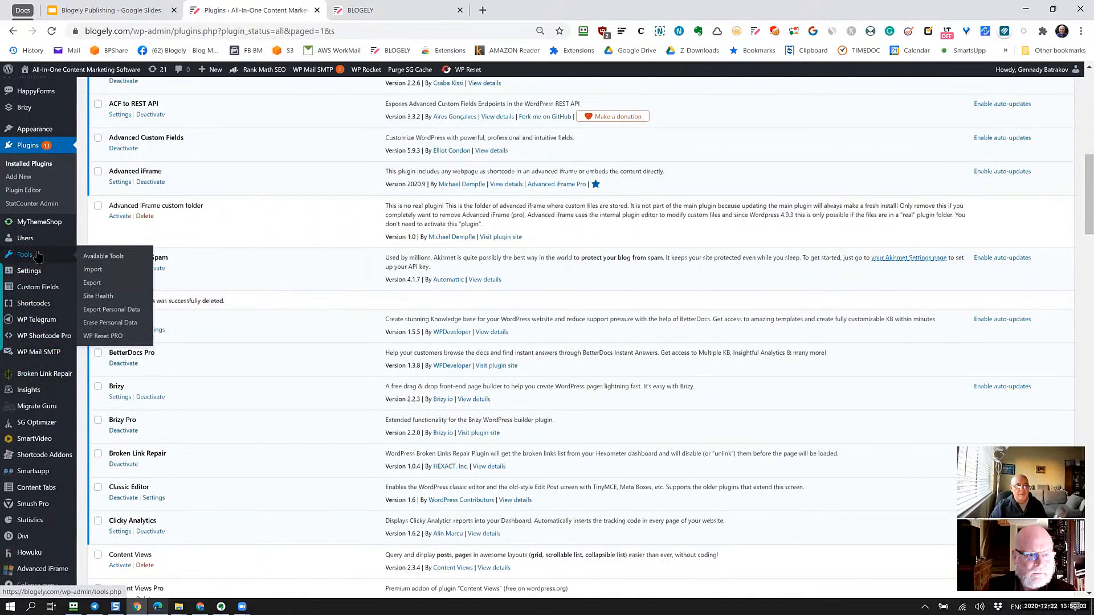
- Open the WordPress user profile and revoke all existing application passwords
{"action": "mouse_move", "coordinate": [39, 244]}
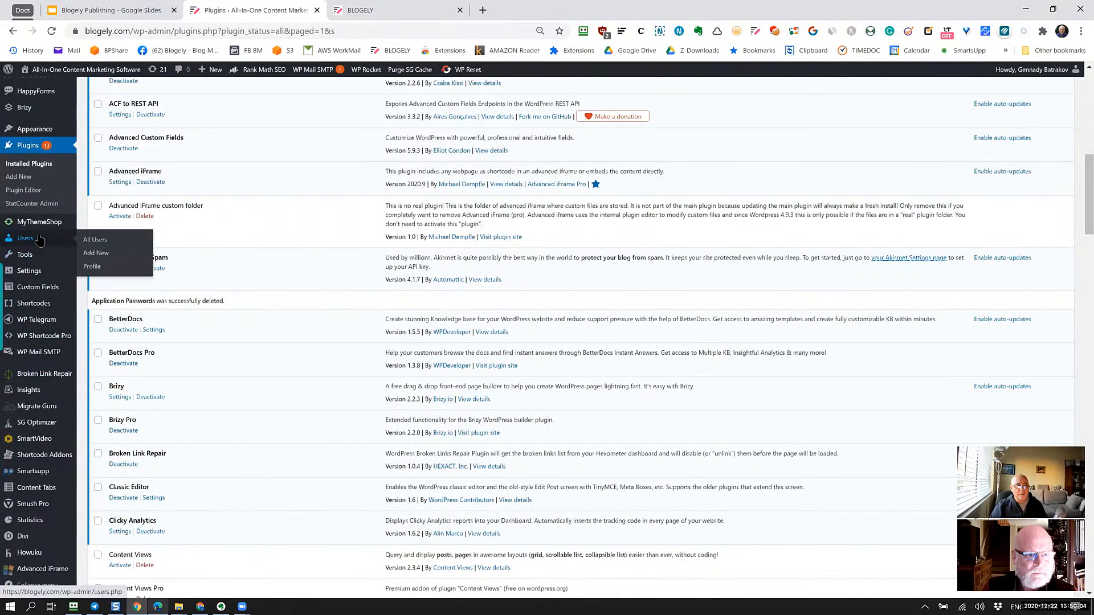
{"action": "left_click", "coordinate": [92, 267]}
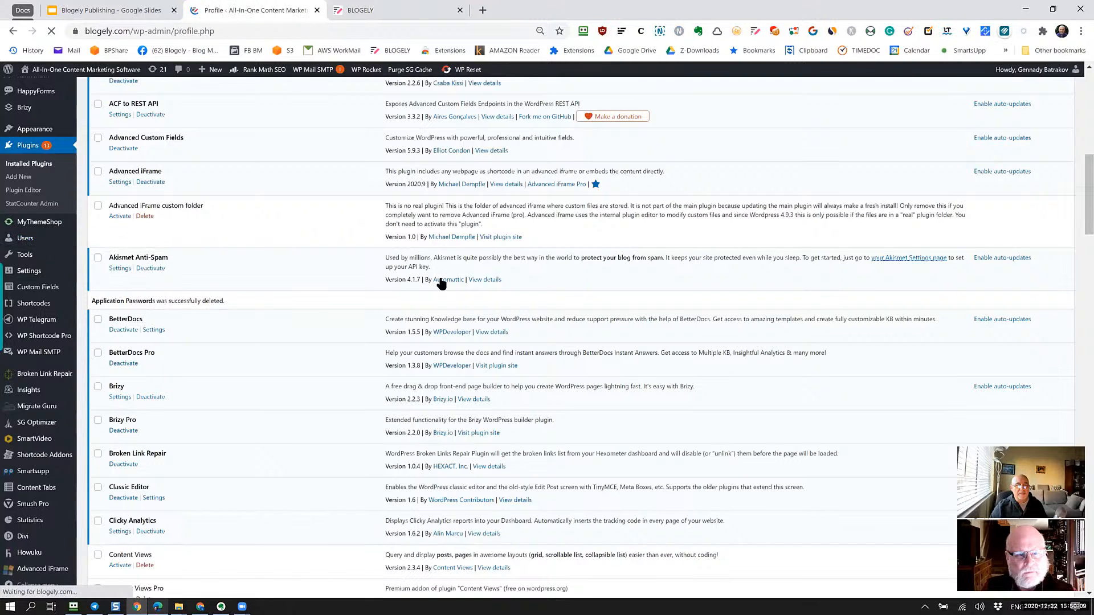
{"action": "scroll", "coordinate": [437, 273], "scroll_direction": "down", "scroll_amount": 20}
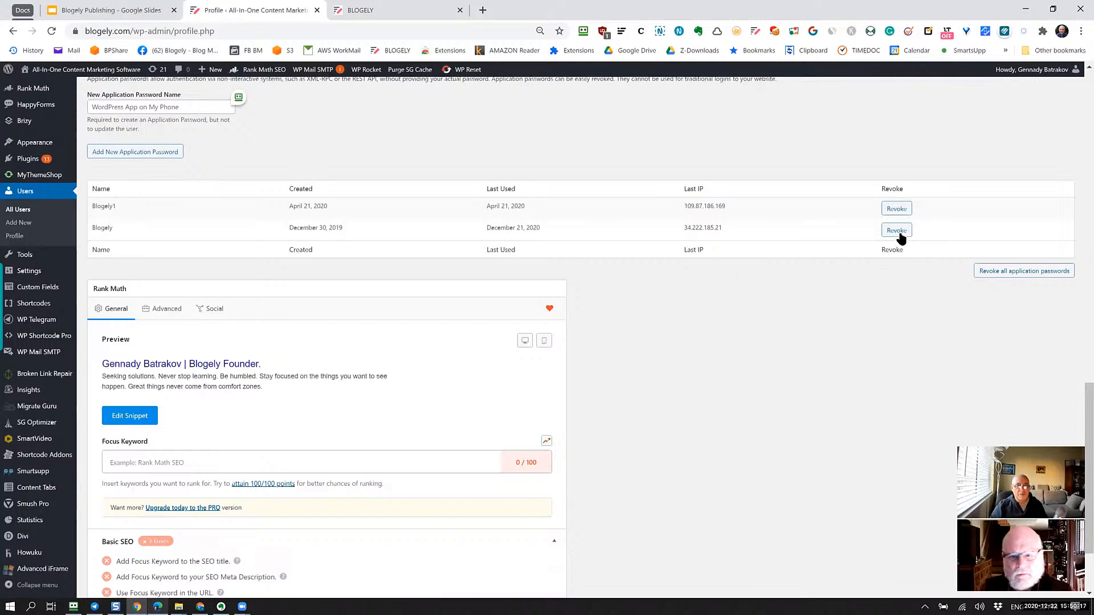
{"action": "left_click", "coordinate": [1019, 273]}
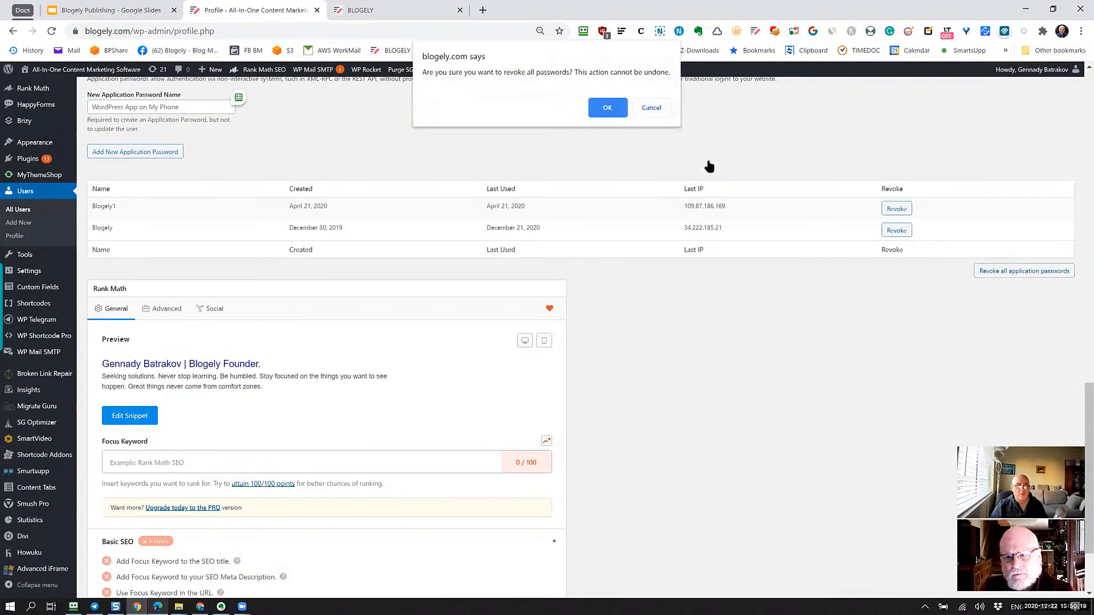
{"action": "left_click", "coordinate": [607, 108]}
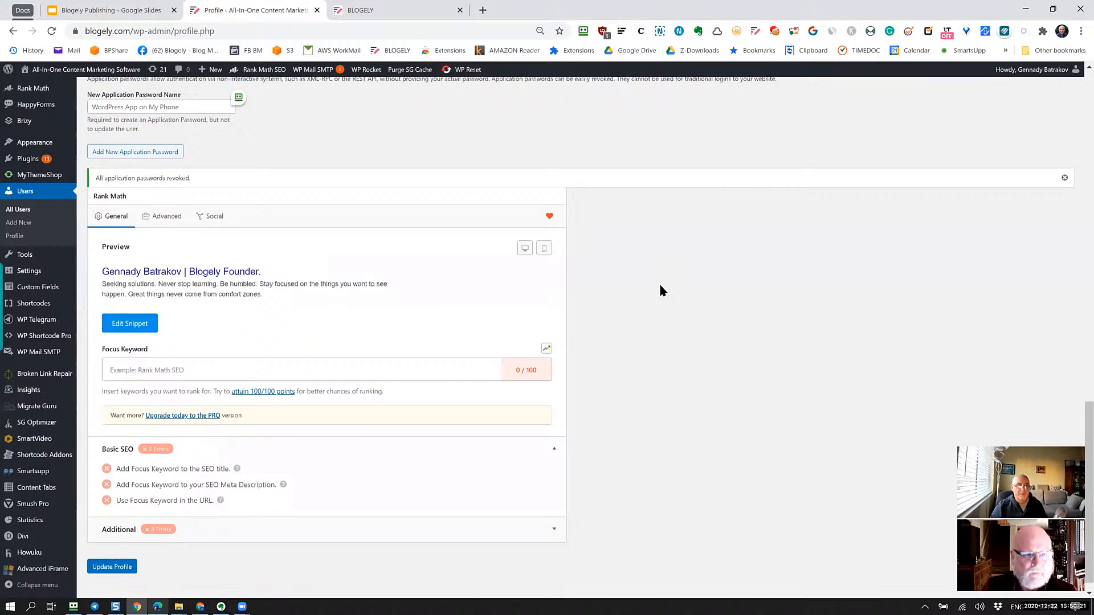
- Add a new application password named Blogely in the user profile and select the generated password for copying
{"action": "scroll", "coordinate": [659, 285], "scroll_direction": "up", "scroll_amount": 4}
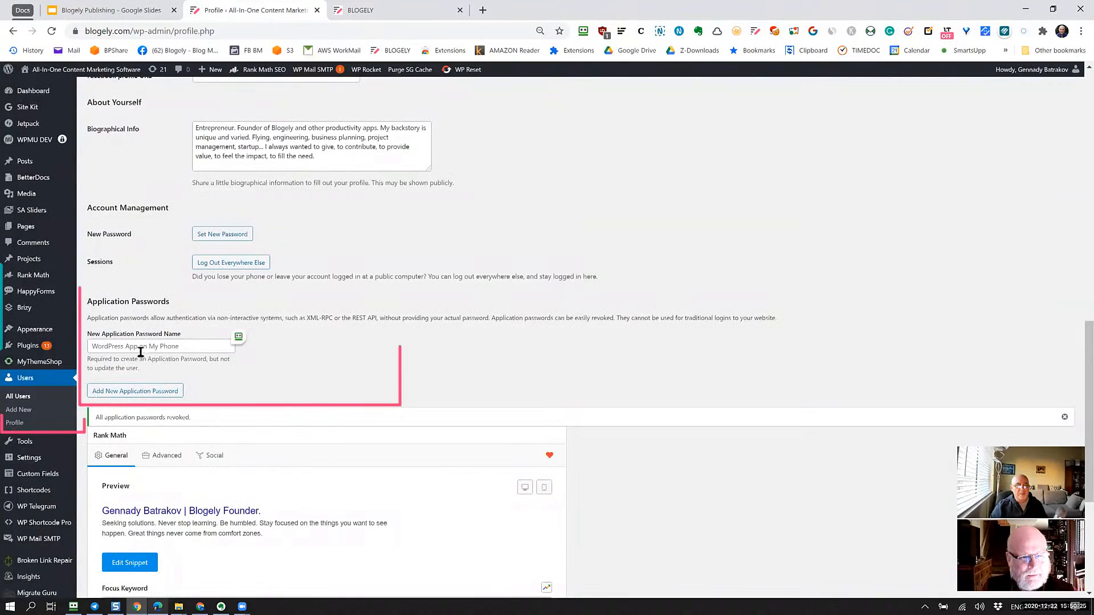
{"action": "left_click_drag", "start_coordinate": [86, 301], "coordinate": [170, 299]}
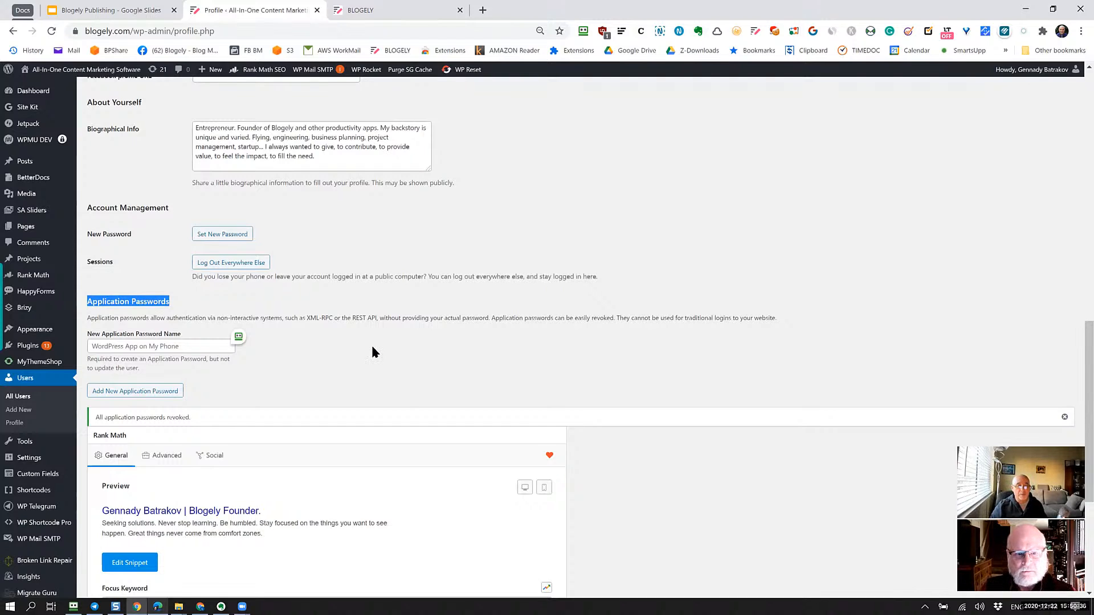
{"action": "left_click", "coordinate": [108, 346]}
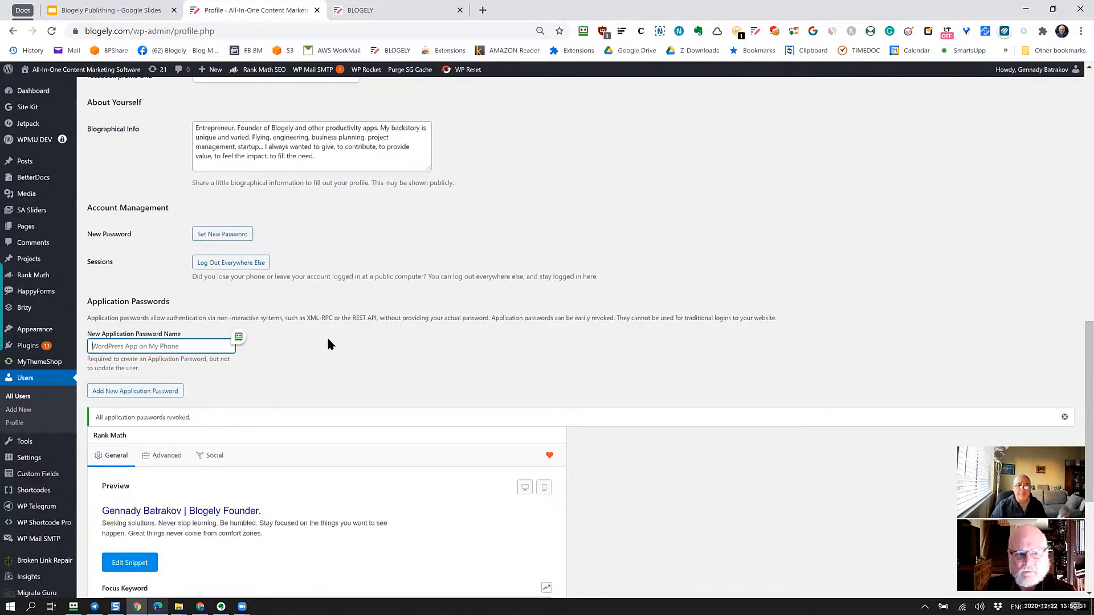
{"action": "type", "text": "B"}
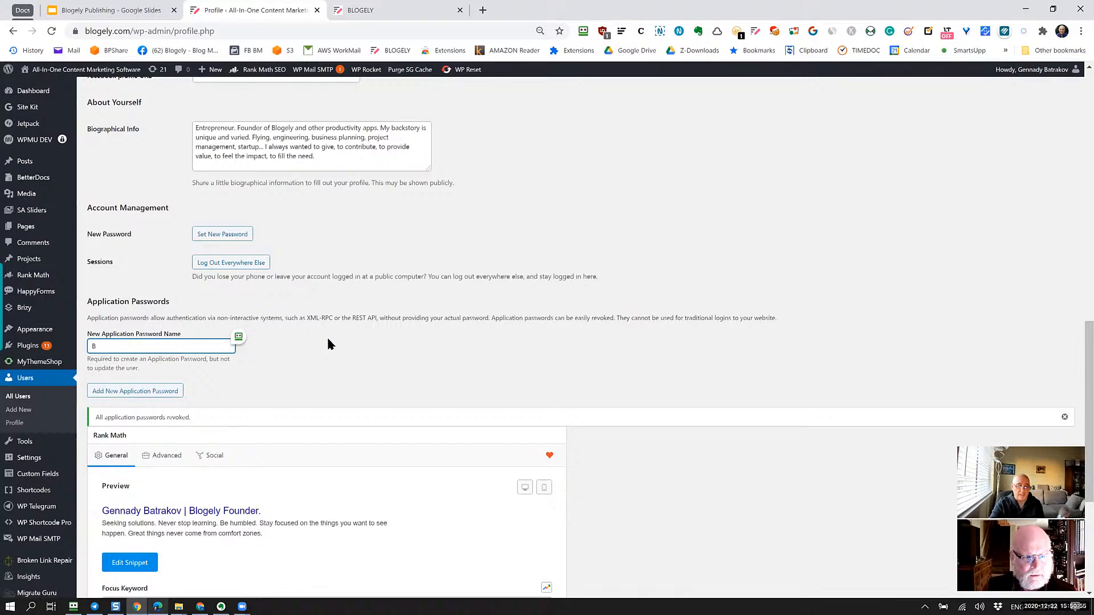
{"action": "type", "text": "logely"}
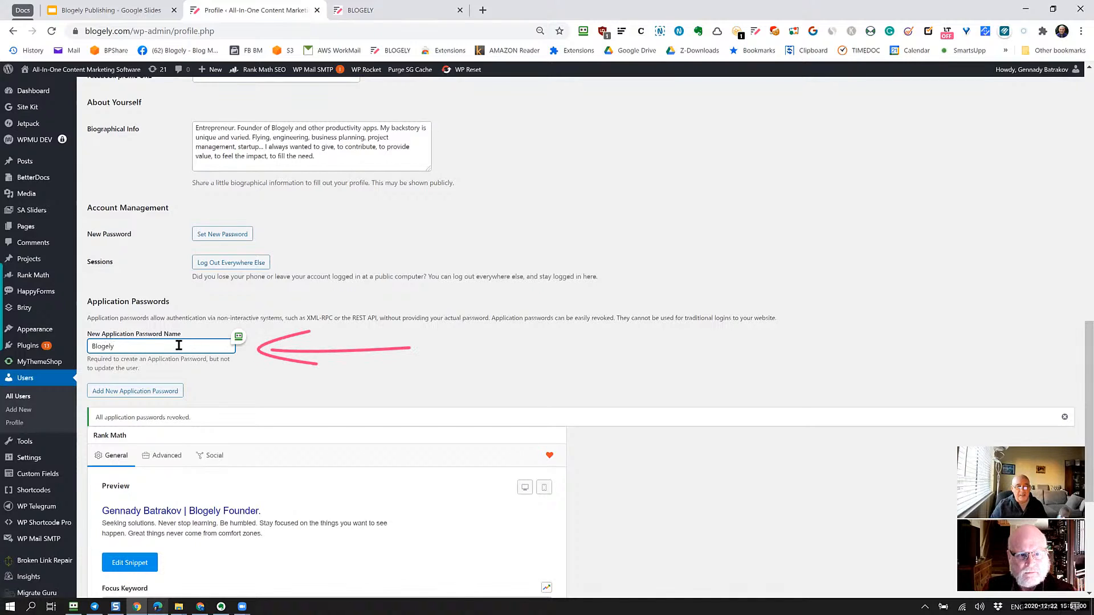
{"action": "left_click", "coordinate": [154, 391]}
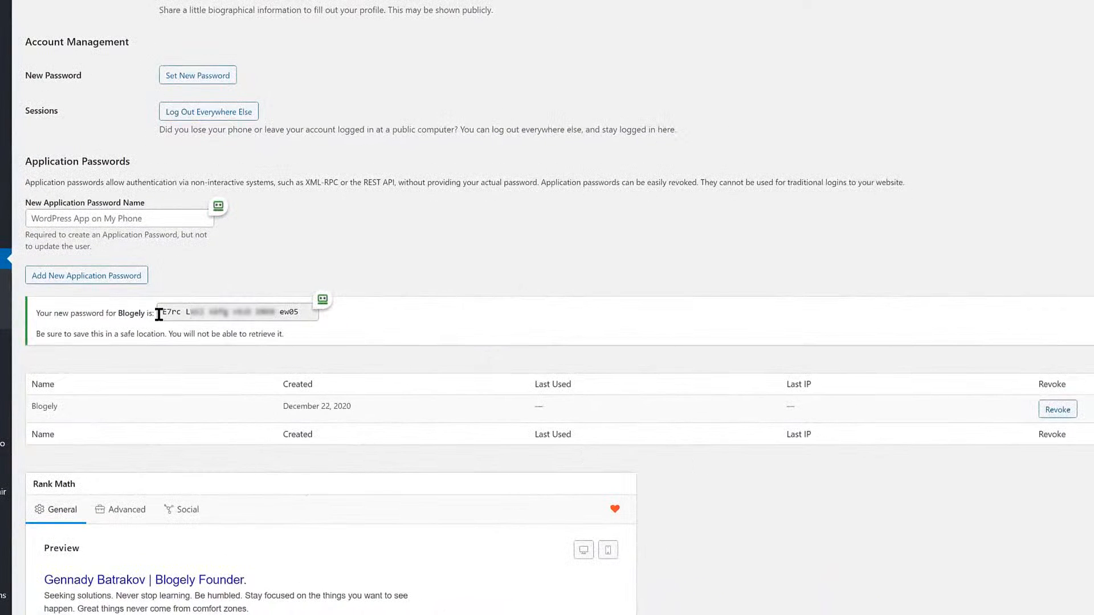
{"action": "left_click_drag", "start_coordinate": [162, 312], "coordinate": [316, 311]}
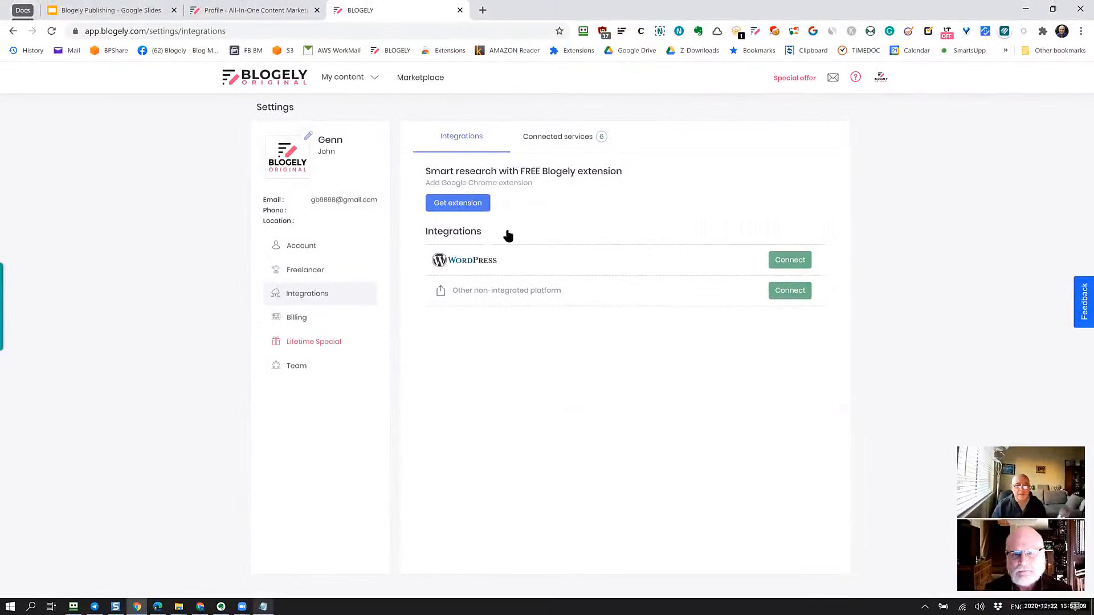
{"action": "left_click", "coordinate": [805, 264]}
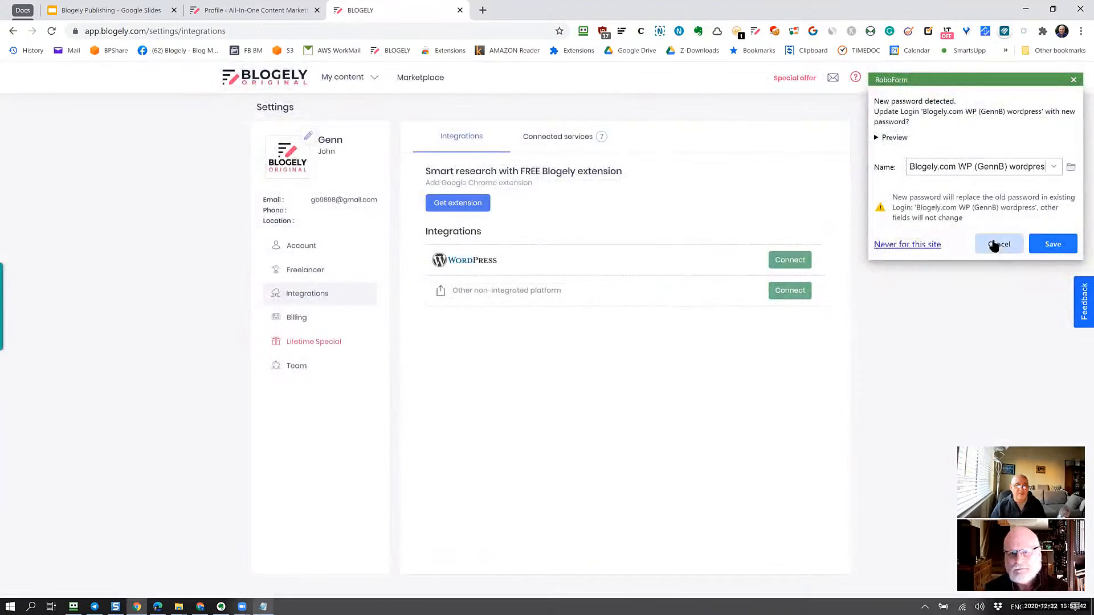
{"action": "left_click", "coordinate": [994, 245]}
{"action": "left_click", "coordinate": [570, 141]}
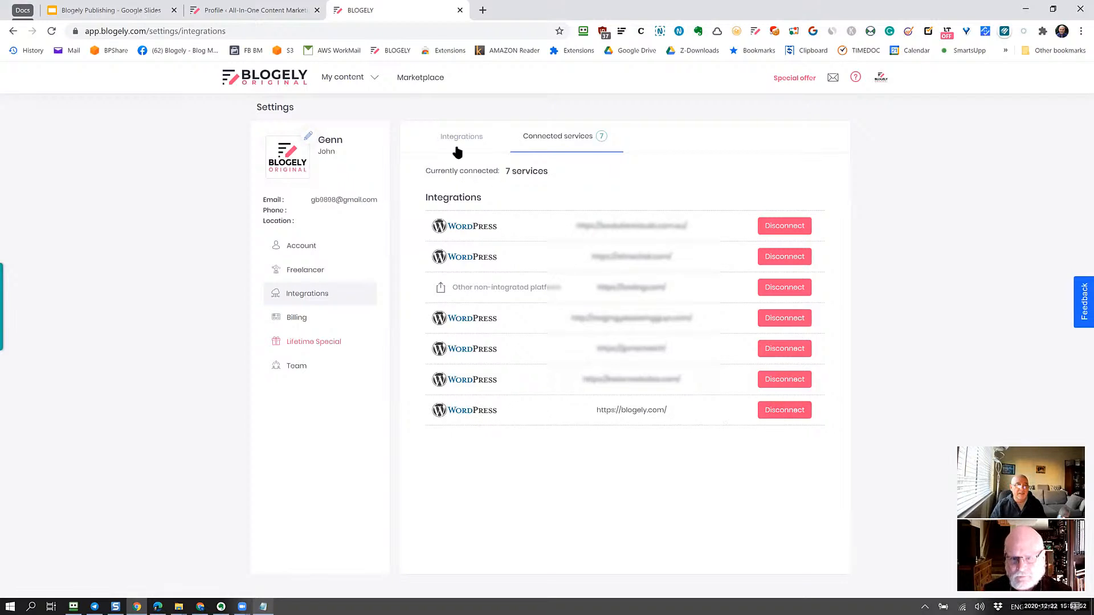
- Create a new article named Article testing in the articles list
{"action": "mouse_move", "coordinate": [351, 78]}
{"action": "left_click", "coordinate": [353, 107]}
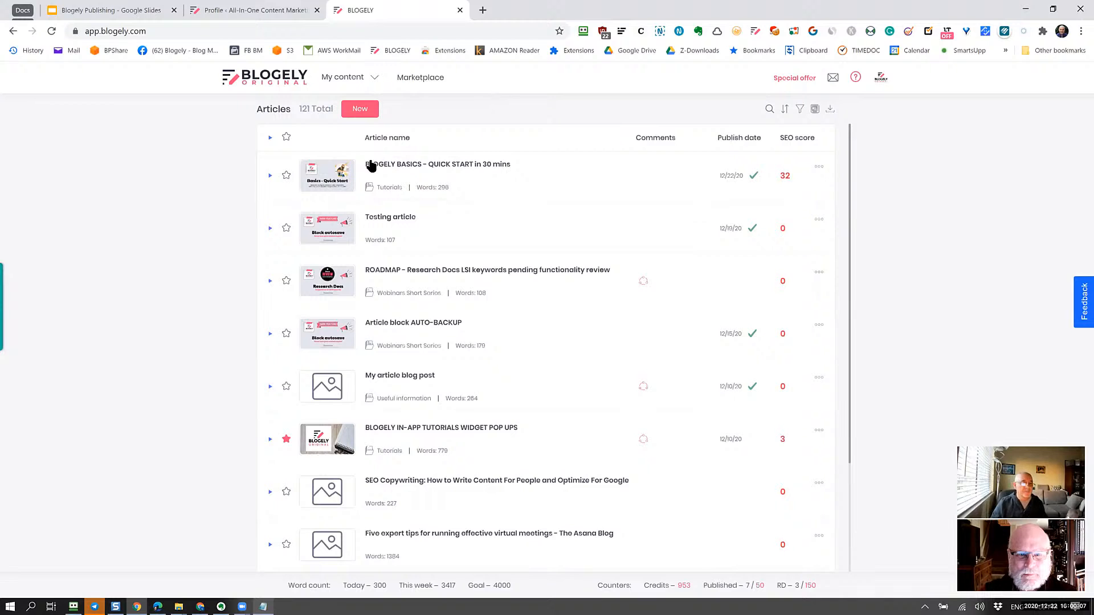
{"action": "left_click", "coordinate": [368, 117]}
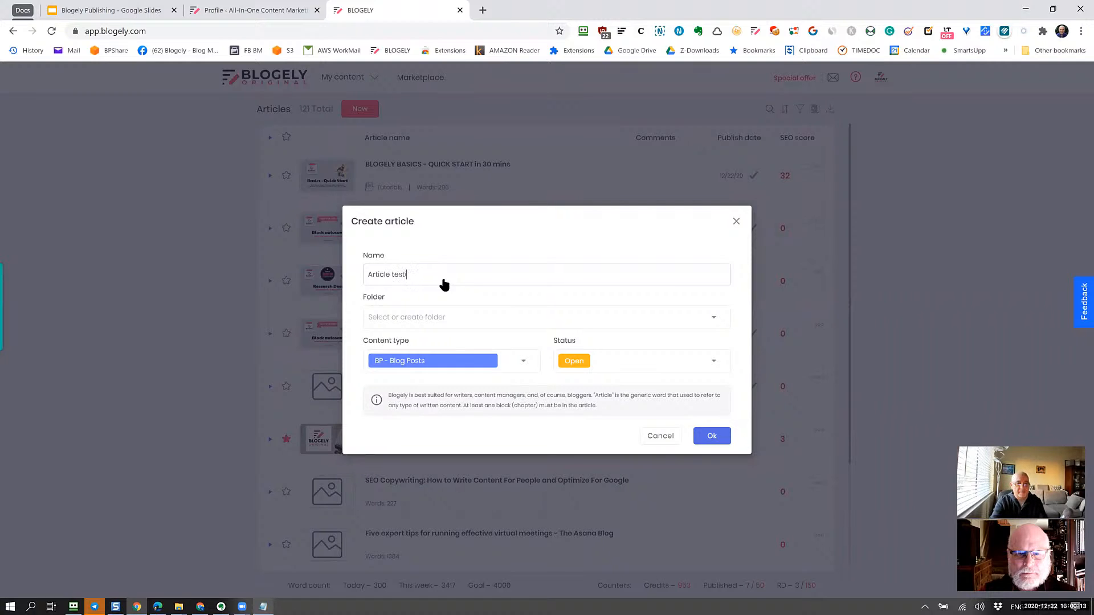
{"action": "left_click", "coordinate": [722, 439]}
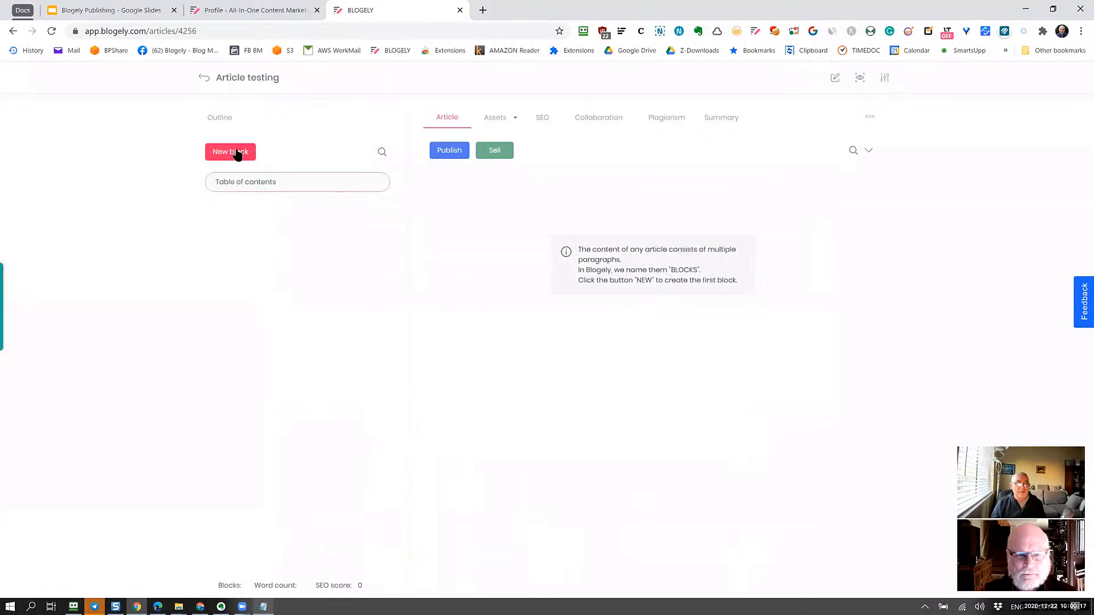
- Add a first block named Testing block to the article
{"action": "left_click", "coordinate": [236, 152]}
{"action": "left_click", "coordinate": [488, 336]}
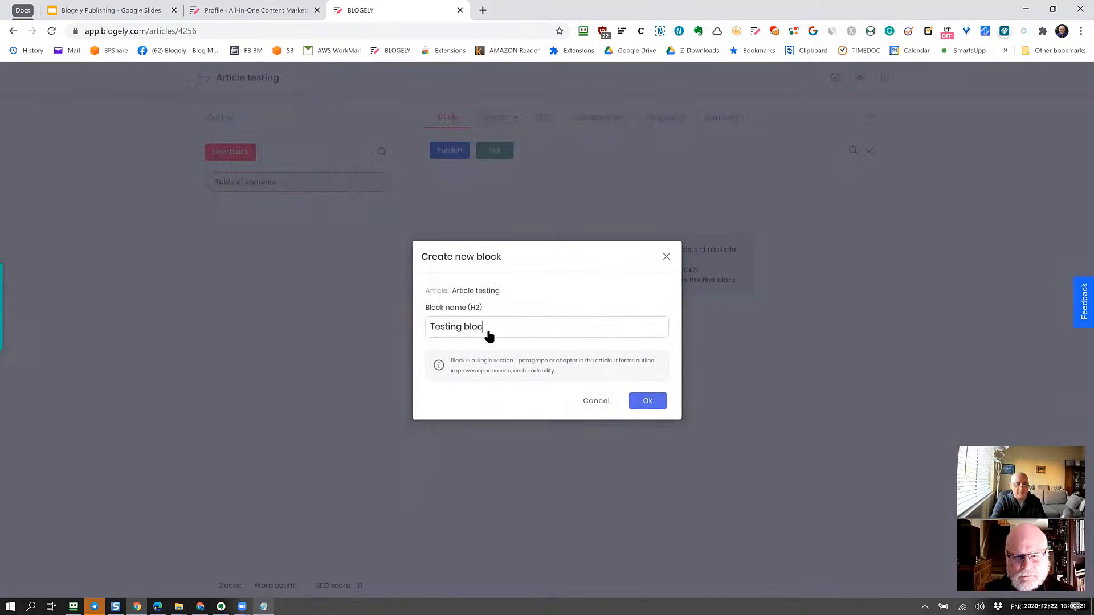
{"action": "left_click", "coordinate": [661, 409]}
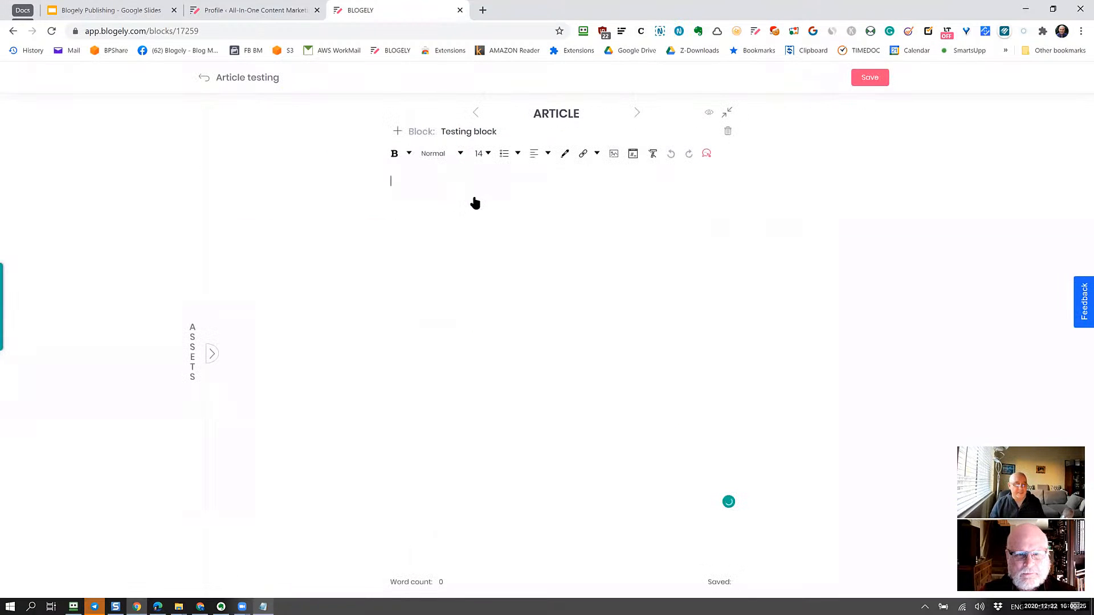
- Fill Testing block with the "Blogely is like a utility knife" text, pull the last sentence into the blockquote, and save the block
{"action": "type", "text": "Blogely is like a utility knife - it has multiple features... However, there is no way around it if we want to accommodate the blogger's needs. Blogely has this single purpose in mind - to make content creator's life easier. It is about comprehensive research, seamless writing experience, all-inclusive organization of complete content, simple on-page SEO  for non-techies, convenient access to plagiarism scanner, and, of course, easy syncing with WordPress .. i.e. publishing. If you ever wrote a blog post you know what I talking about.  Our uniqueness is in providing a full range of tools for content creation in one place."}
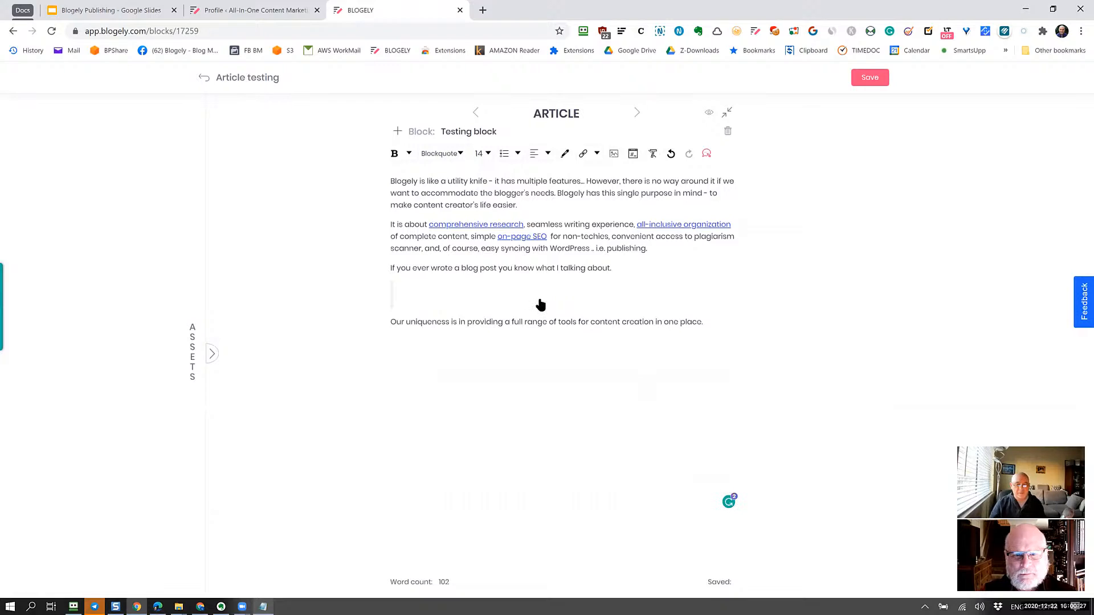
{"action": "key", "text": "Delete"}
{"action": "left_click", "coordinate": [663, 286]}
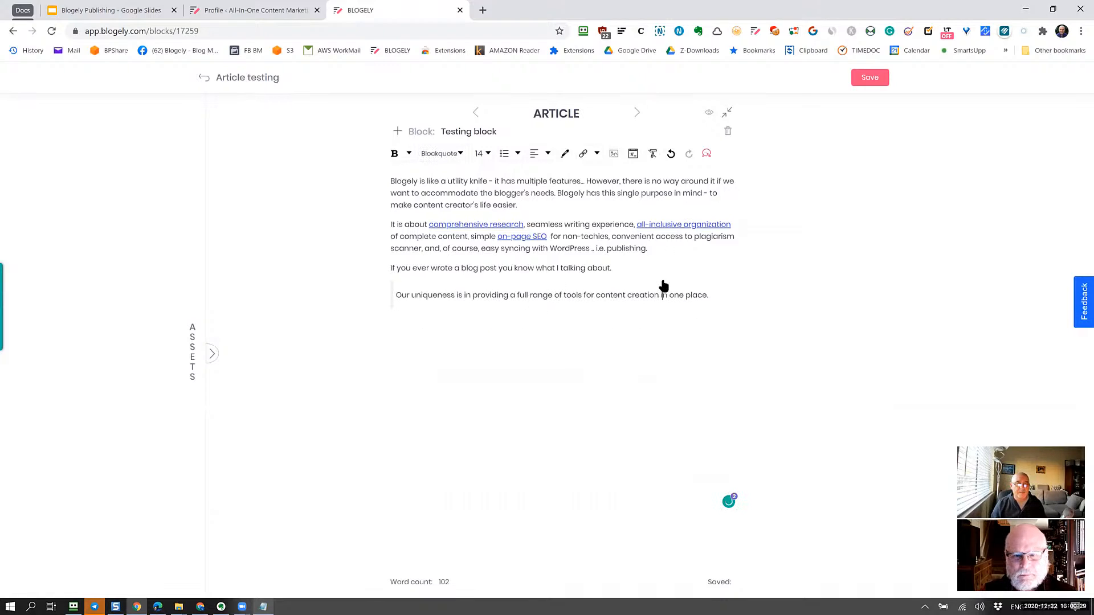
{"action": "left_click", "coordinate": [870, 77]}
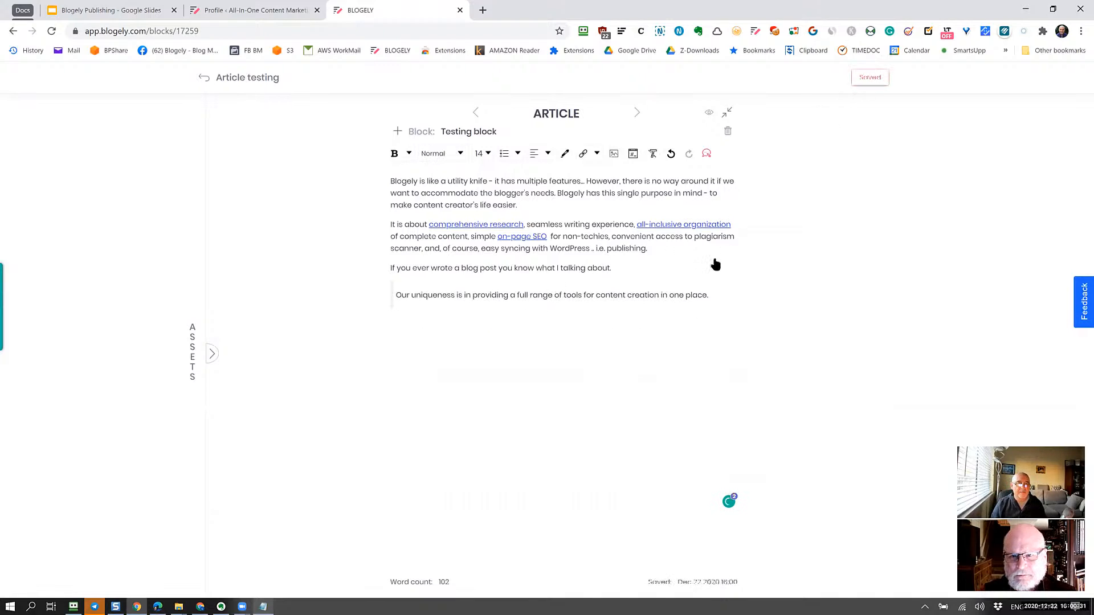
{"action": "left_click", "coordinate": [204, 78]}
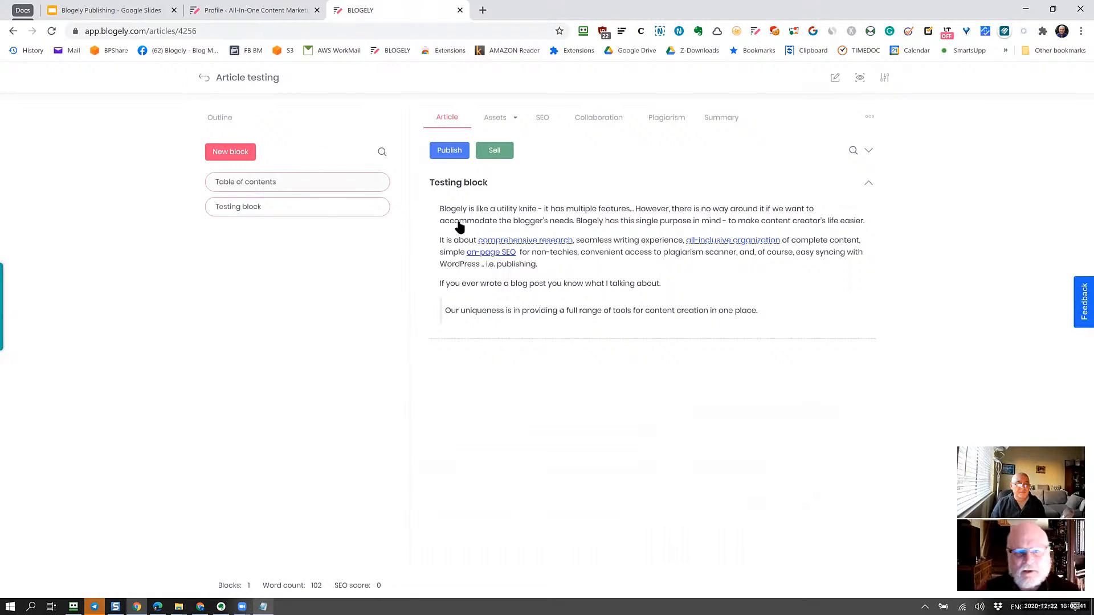
- Open Testing block for editing and create another block named Block for test from there
{"action": "left_click", "coordinate": [567, 338]}
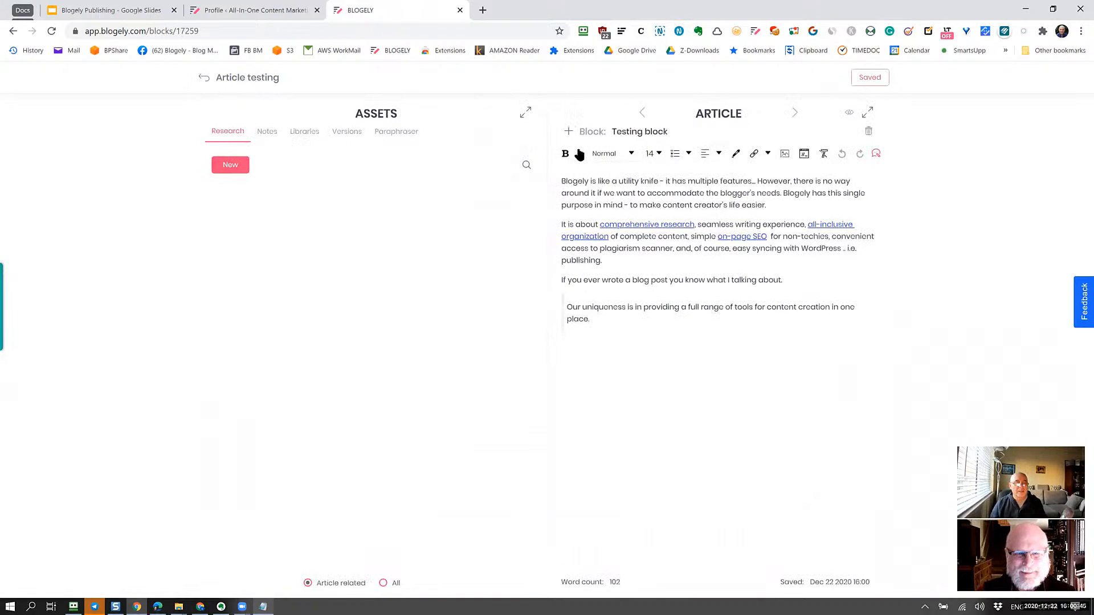
{"action": "left_click", "coordinate": [568, 131]}
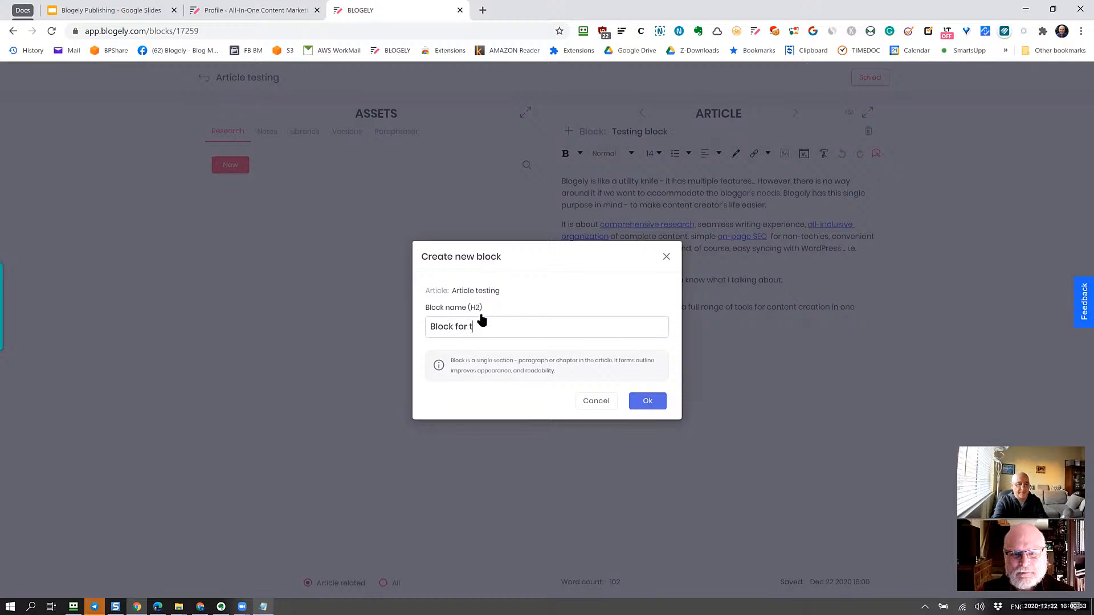
{"action": "type", "text": "Block for test"}
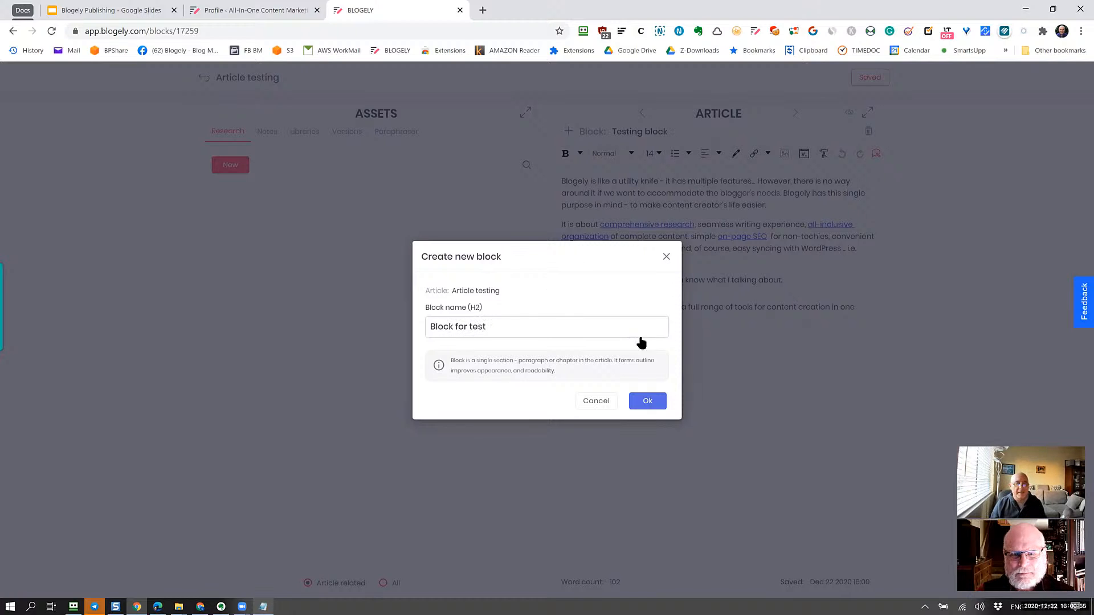
{"action": "left_click", "coordinate": [646, 402]}
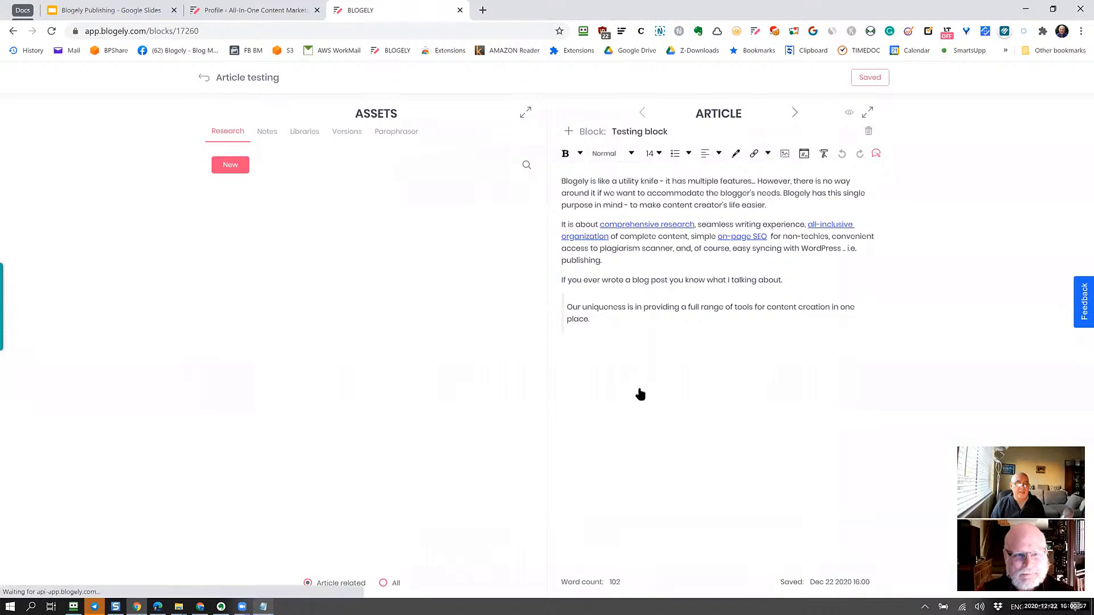
- Search Pixabay images for christmas and add the colourful snowflakes picture to the article's library
{"action": "left_click", "coordinate": [304, 132]}
{"action": "left_click", "coordinate": [226, 169]}
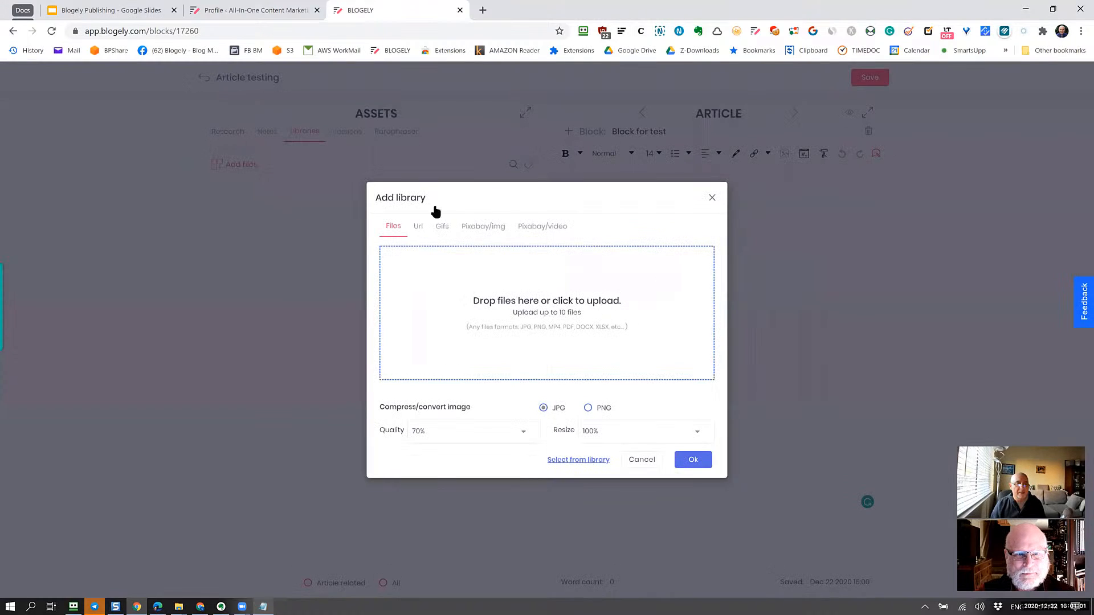
{"action": "left_click", "coordinate": [482, 228]}
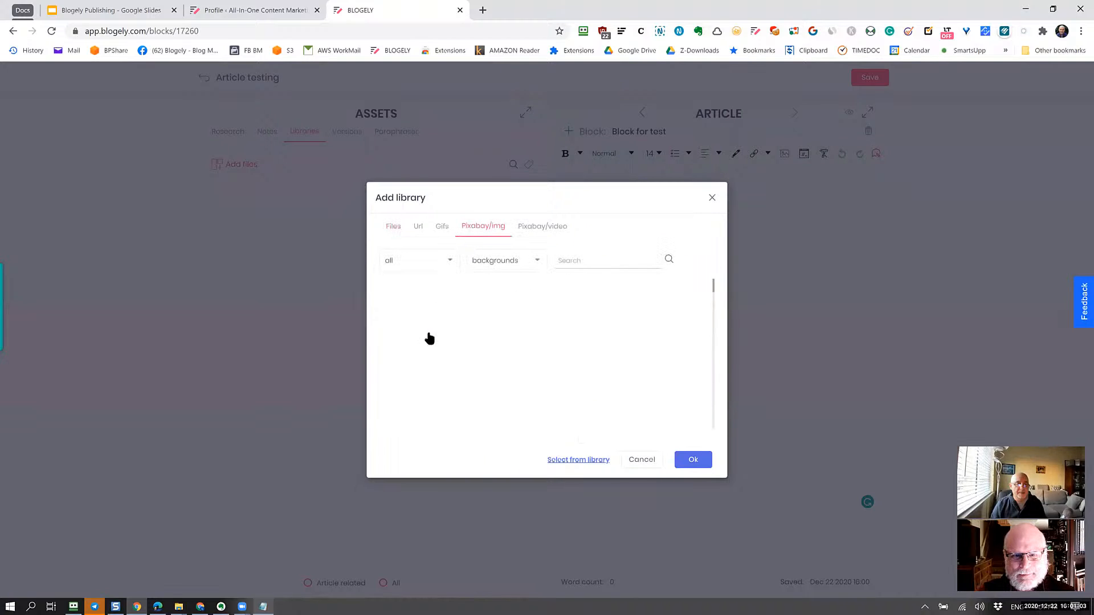
{"action": "scroll", "coordinate": [452, 335], "scroll_direction": "down", "scroll_amount": 3}
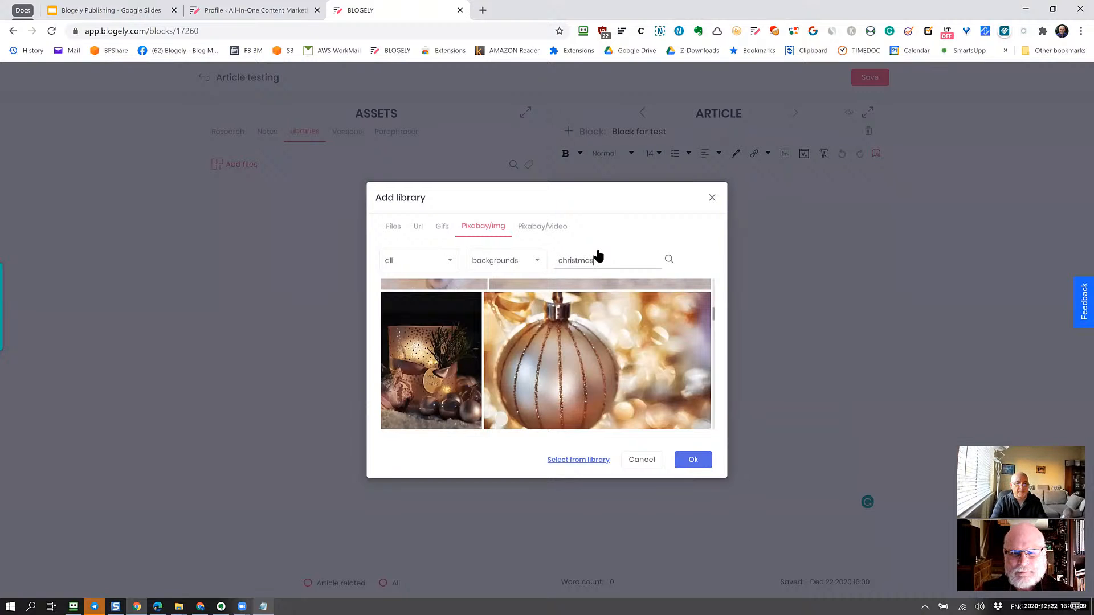
{"action": "key", "text": "Return"}
{"action": "scroll", "coordinate": [568, 347], "scroll_direction": "down", "scroll_amount": 8}
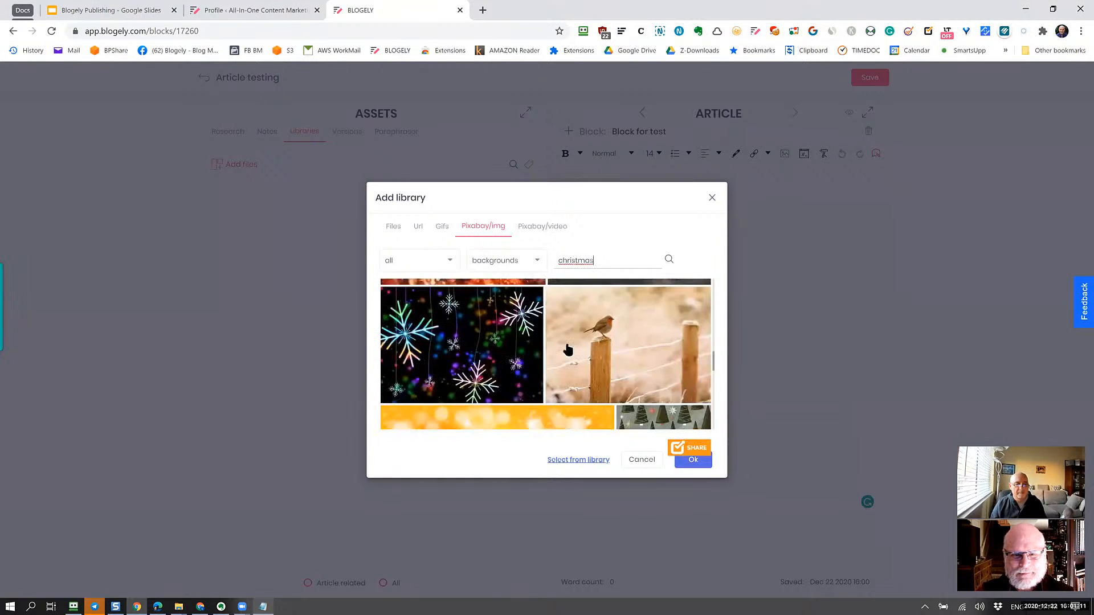
{"action": "left_click", "coordinate": [487, 354]}
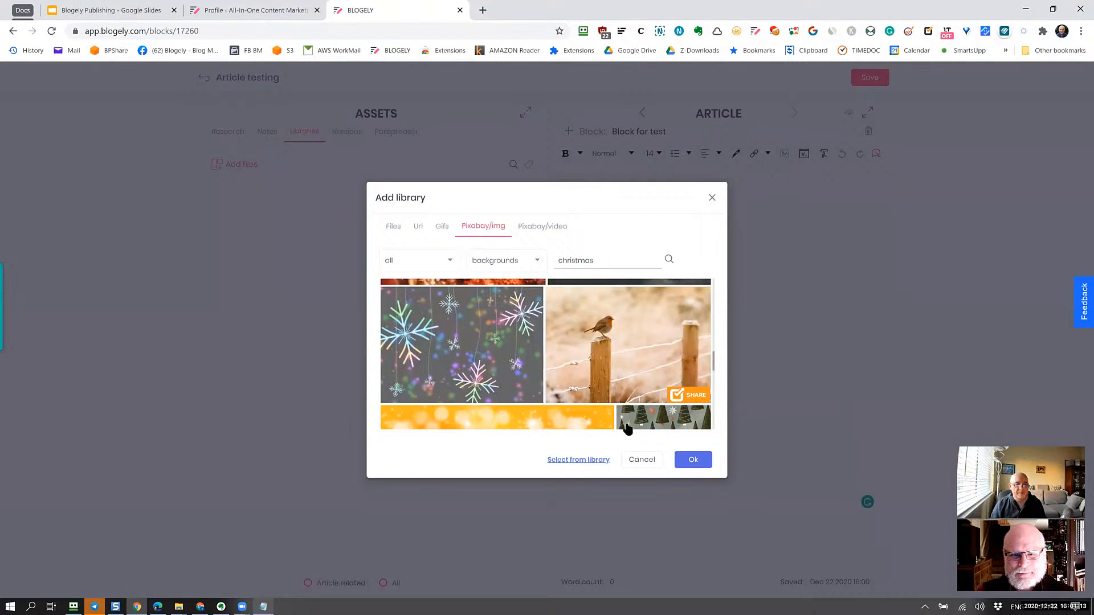
{"action": "left_click", "coordinate": [692, 460]}
- Copy the snowflakes library image into Block for test and save the block
{"action": "left_click", "coordinate": [298, 210]}
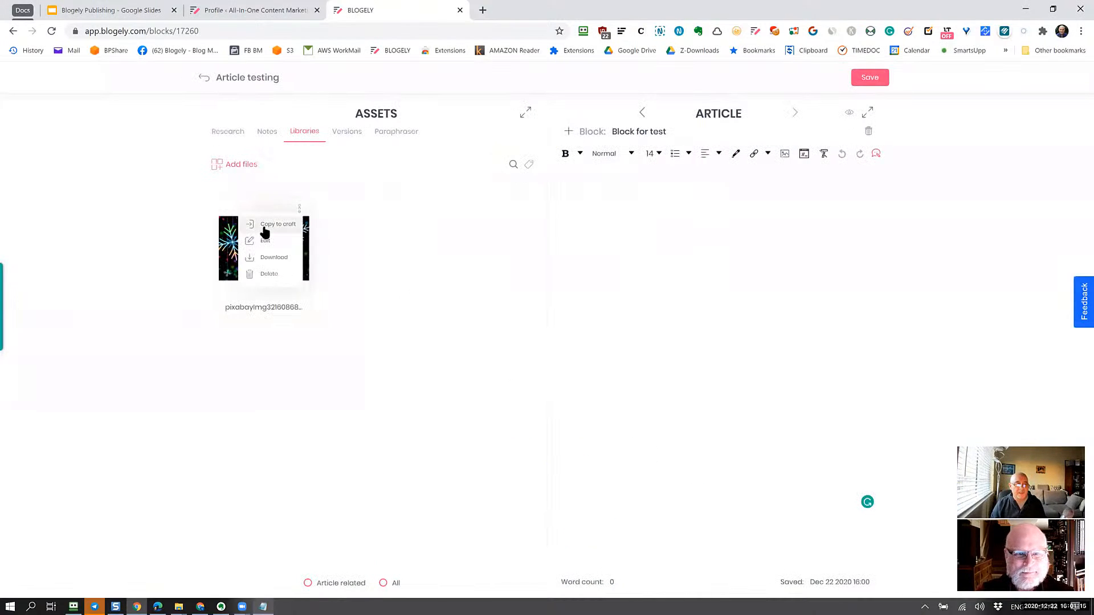
{"action": "left_click", "coordinate": [263, 230]}
{"action": "left_click", "coordinate": [711, 475]}
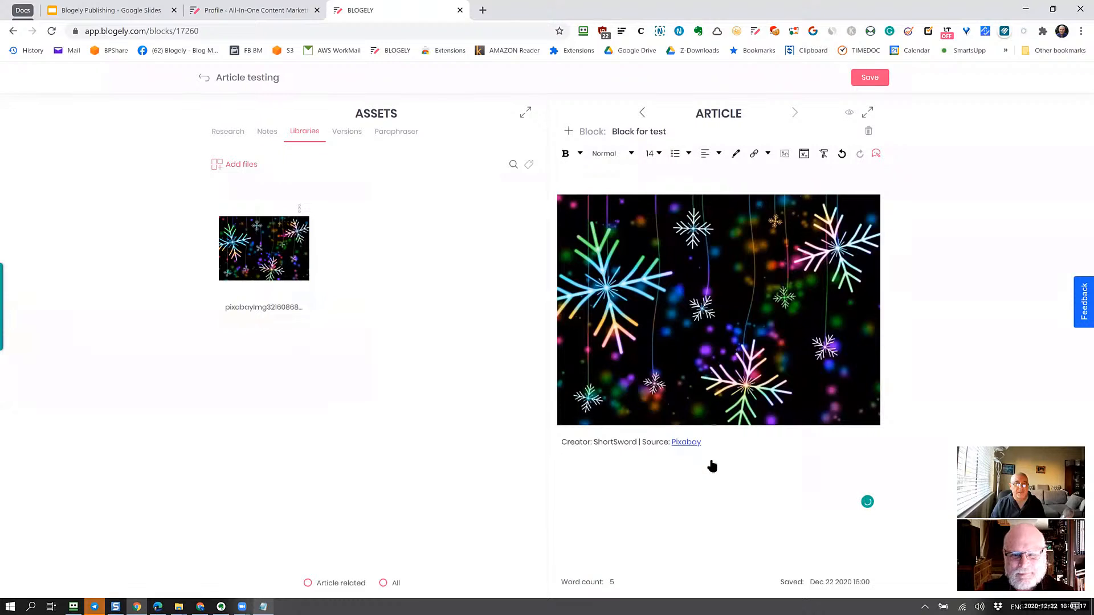
{"action": "left_click", "coordinate": [869, 78]}
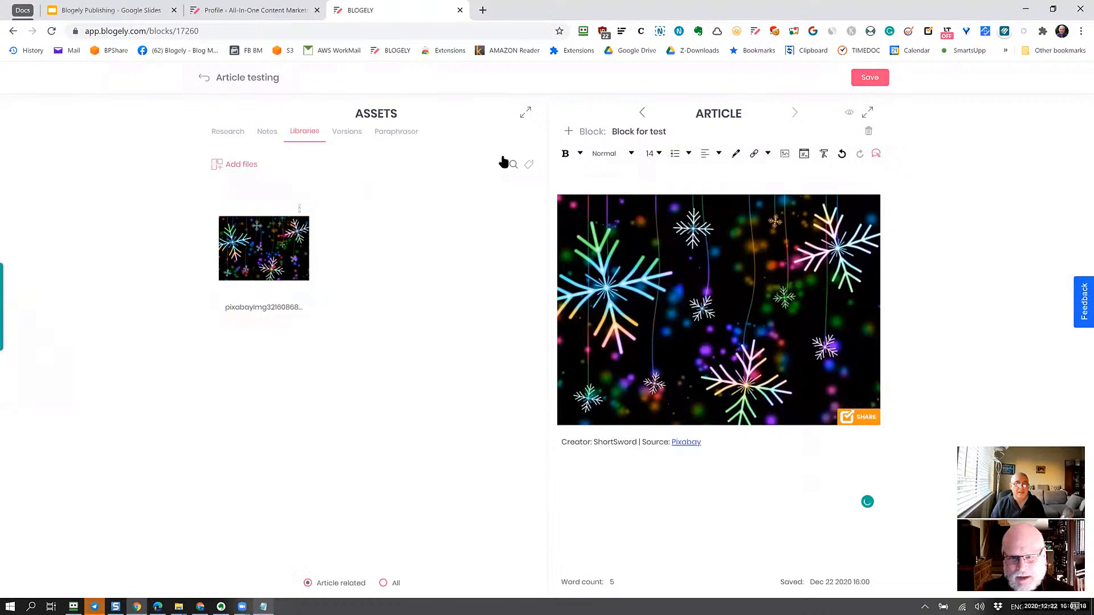
- Return to the Article testing overview and review the content of both blocks
{"action": "left_click", "coordinate": [206, 80]}
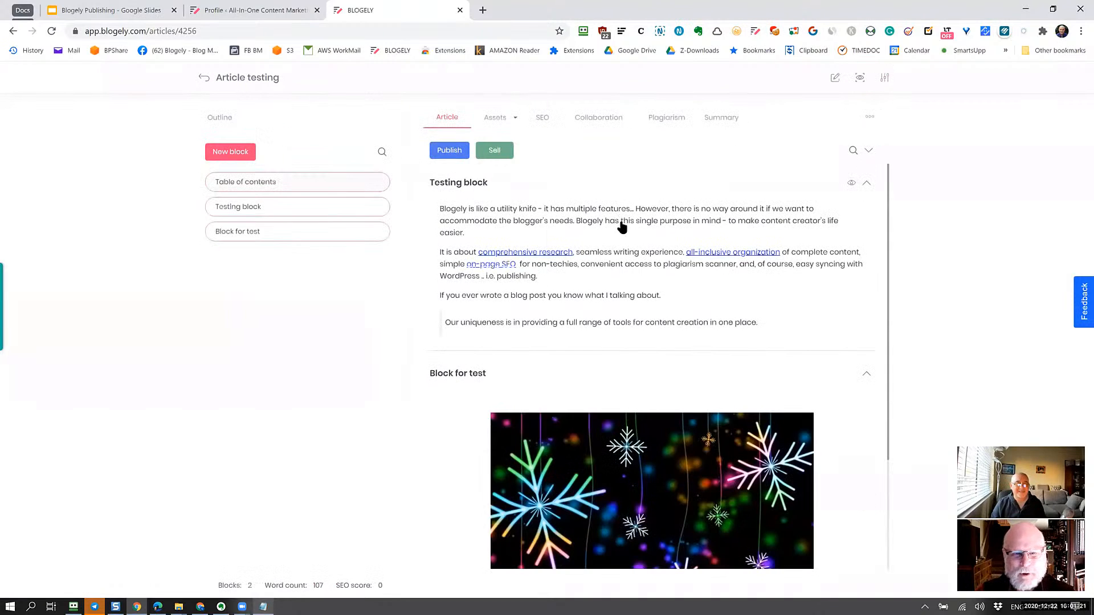
{"action": "scroll", "coordinate": [620, 245], "scroll_direction": "down", "scroll_amount": 3}
{"action": "scroll", "coordinate": [608, 249], "scroll_direction": "up", "scroll_amount": 3}
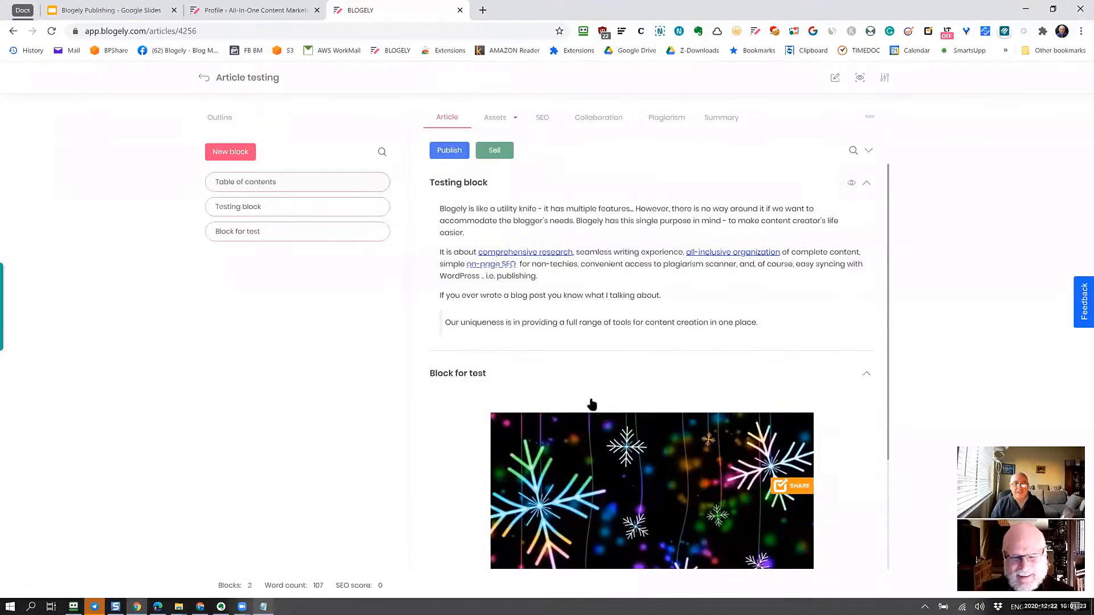
{"action": "scroll", "coordinate": [618, 233], "scroll_direction": "down", "scroll_amount": 3}
{"action": "scroll", "coordinate": [618, 232], "scroll_direction": "up", "scroll_amount": 3}
{"action": "scroll", "coordinate": [621, 234], "scroll_direction": "down", "scroll_amount": 3}
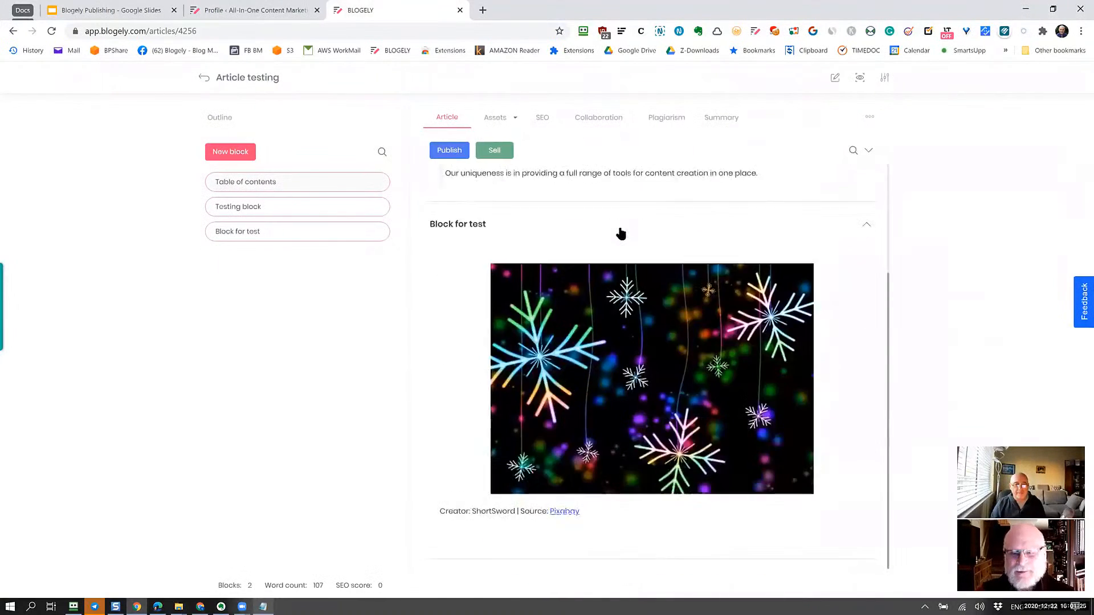
{"action": "scroll", "coordinate": [621, 234], "scroll_direction": "up", "scroll_amount": 3}
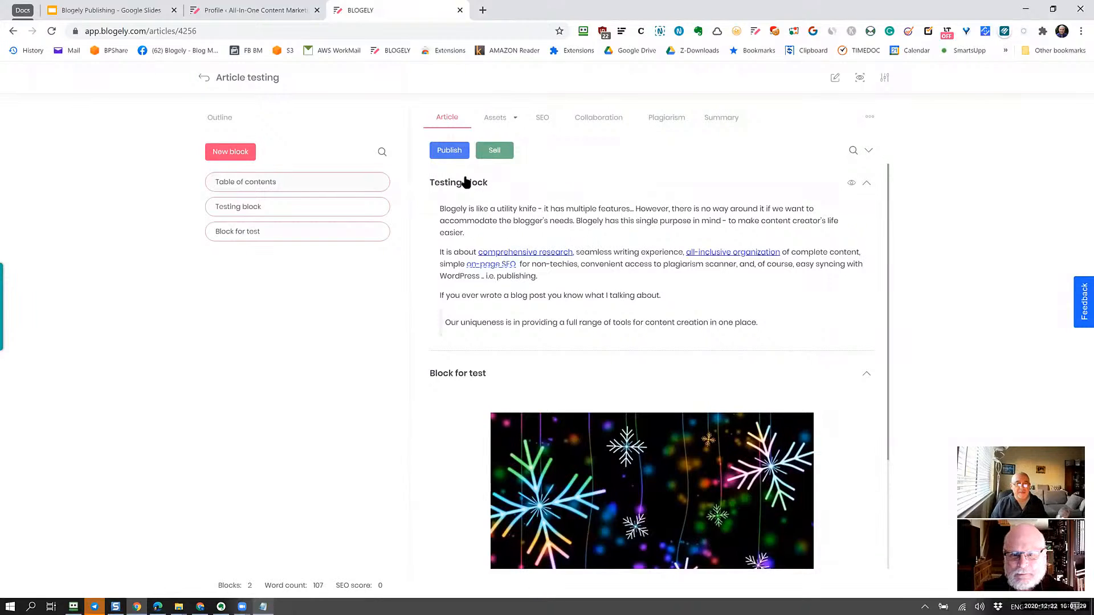
{"action": "left_click", "coordinate": [452, 152]}
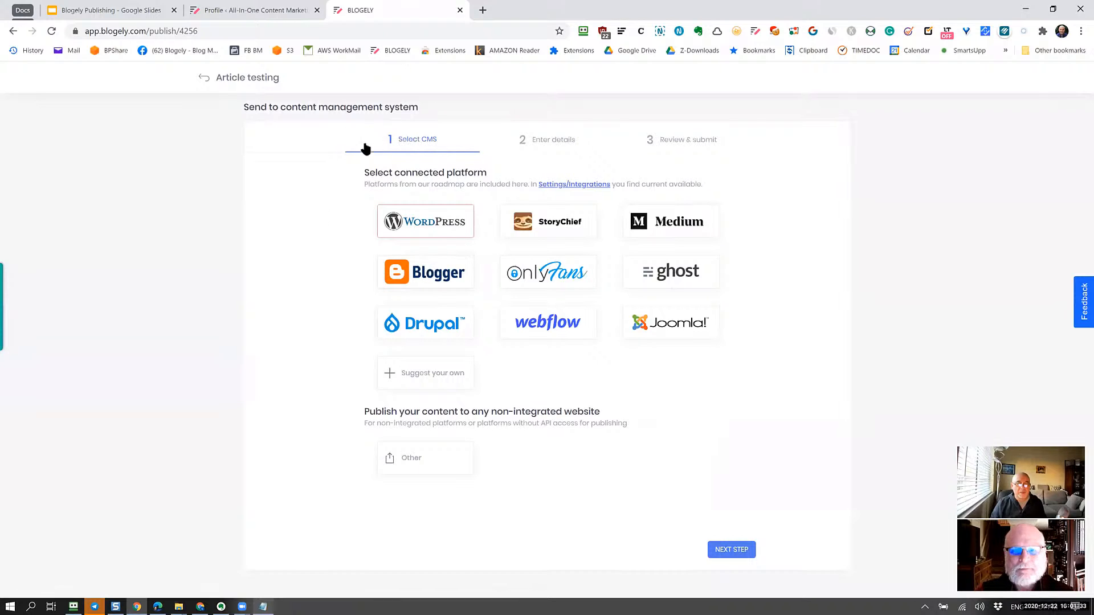
{"action": "left_click", "coordinate": [740, 551]}
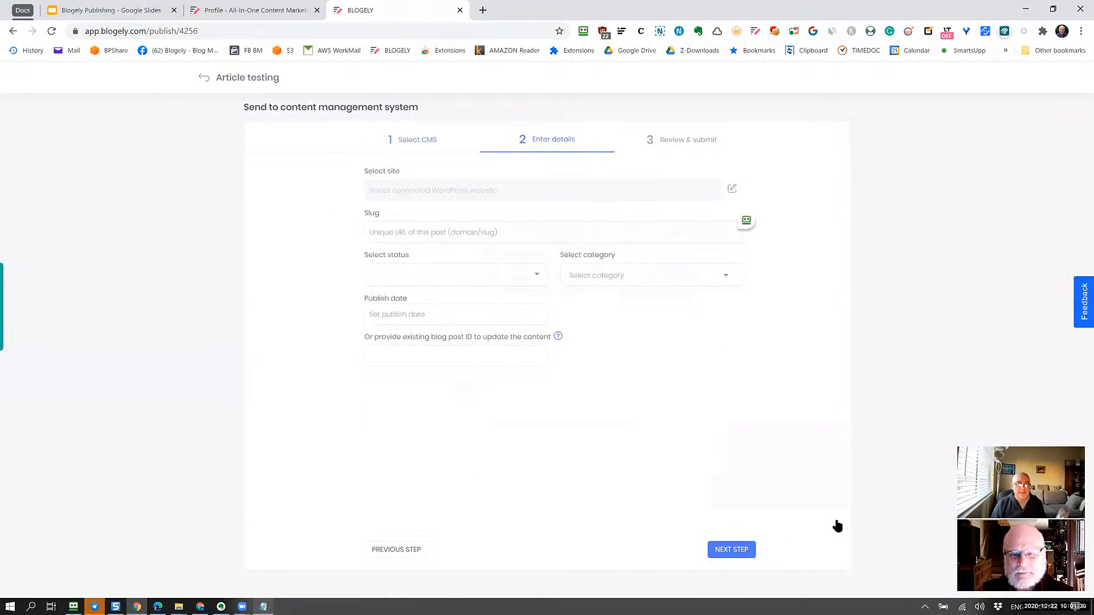
{"action": "left_click", "coordinate": [641, 197]}
{"action": "left_click", "coordinate": [543, 317]}
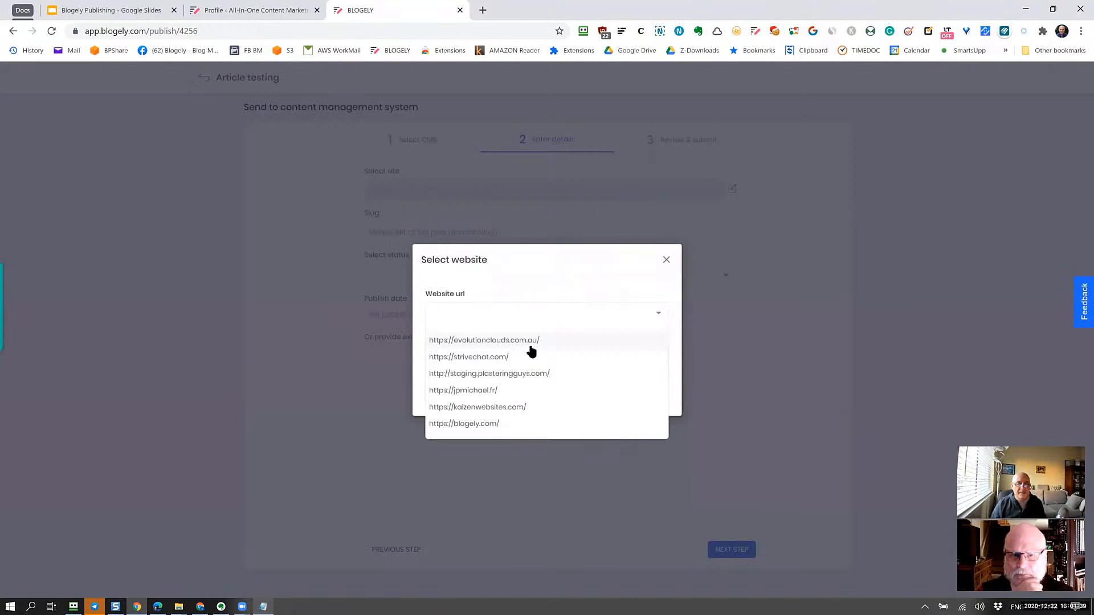
{"action": "left_click", "coordinate": [486, 426]}
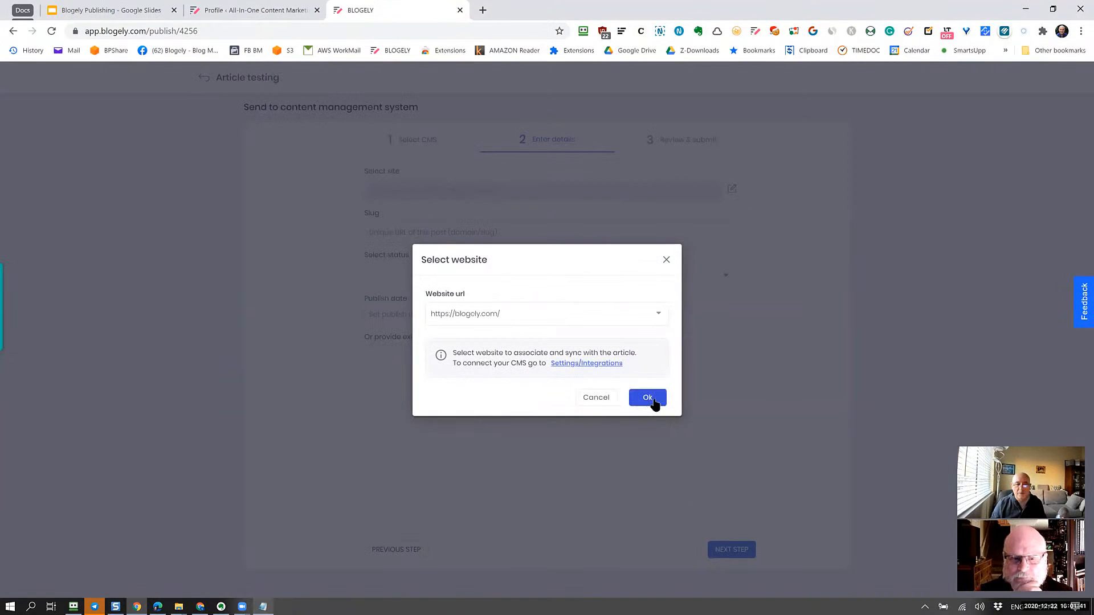
{"action": "left_click", "coordinate": [649, 399]}
- Set the post's slug to test-1212 and its status to Published
{"action": "left_click", "coordinate": [423, 232]}
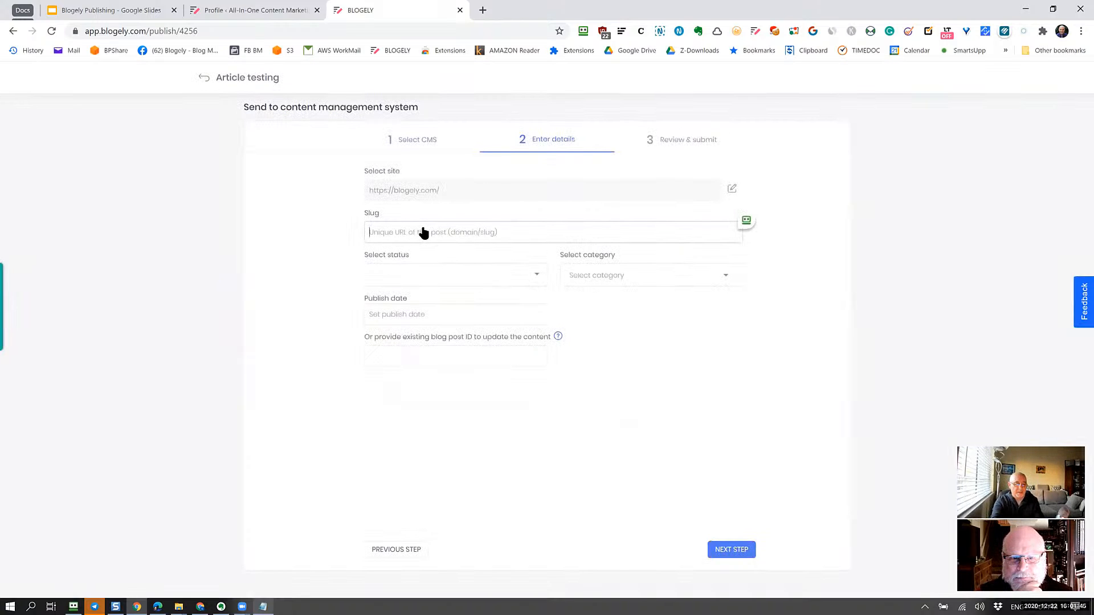
{"action": "type", "text": "tex"}
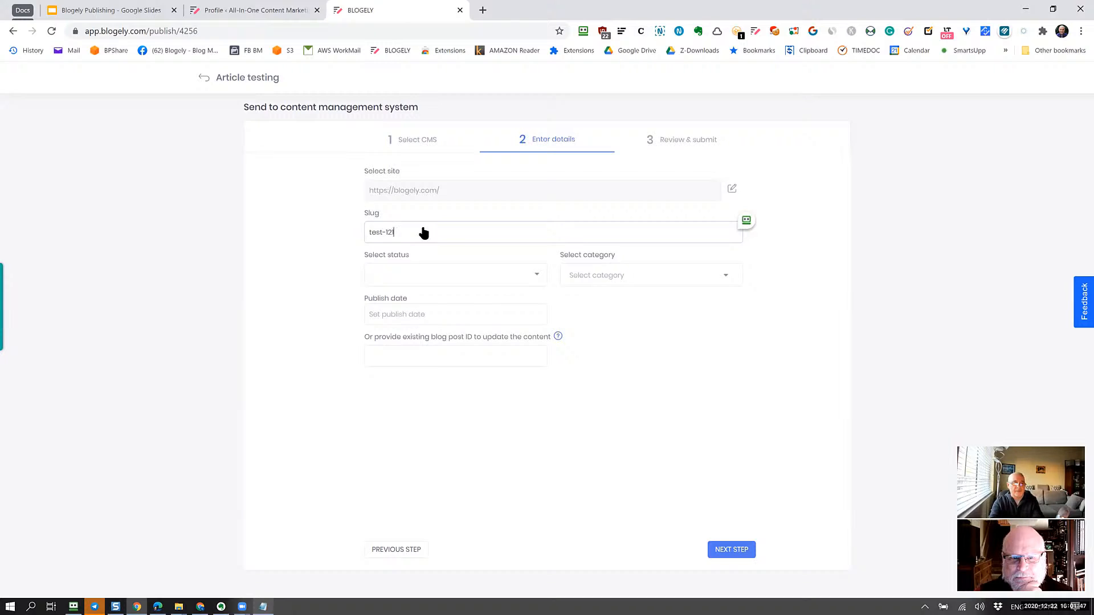
{"action": "left_click", "coordinate": [436, 276]}
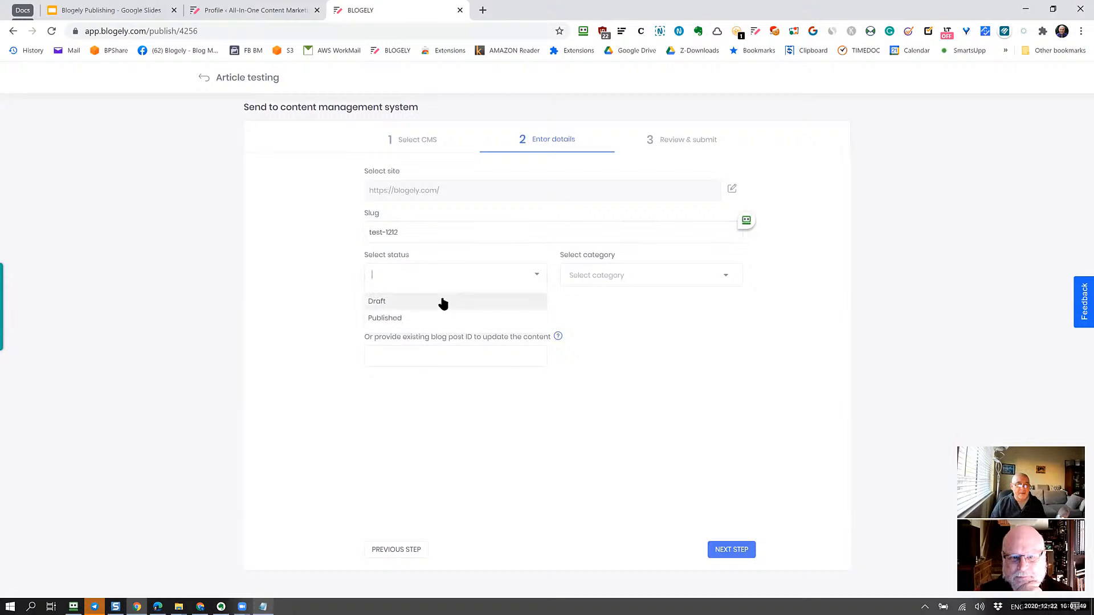
{"action": "left_click", "coordinate": [434, 319]}
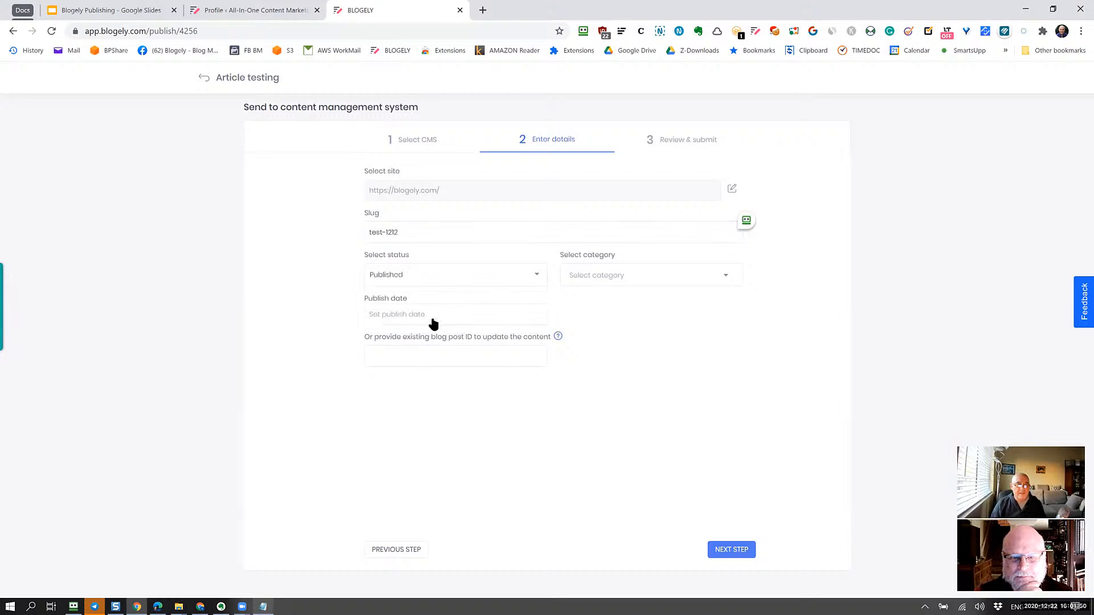
- Assign the Marketing category to the post, replacing an initial choice of Interviews
{"action": "left_click", "coordinate": [625, 274]}
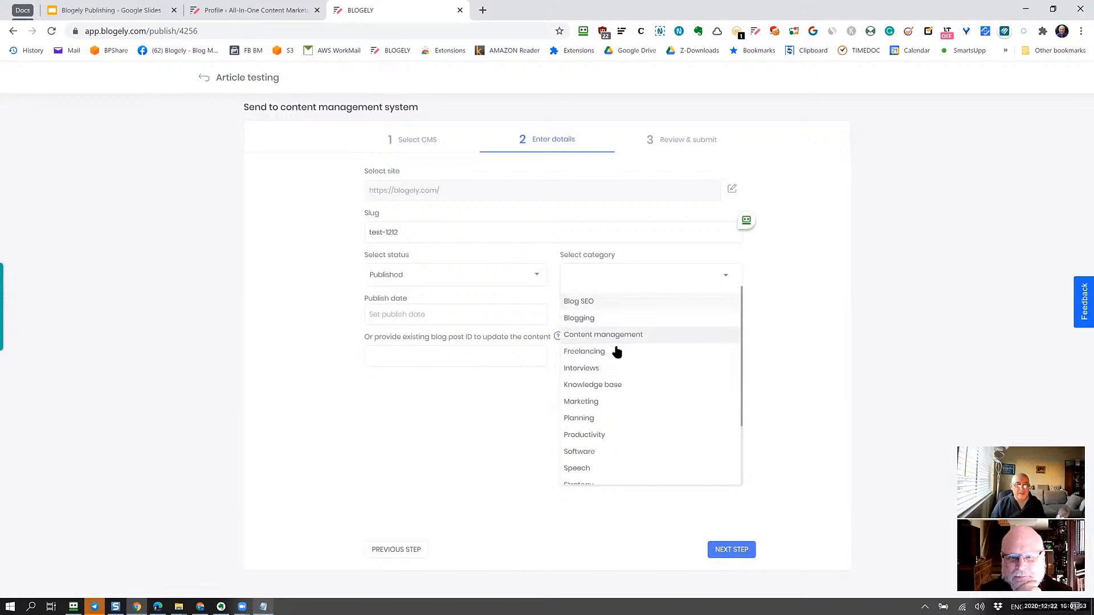
{"action": "left_click", "coordinate": [616, 369]}
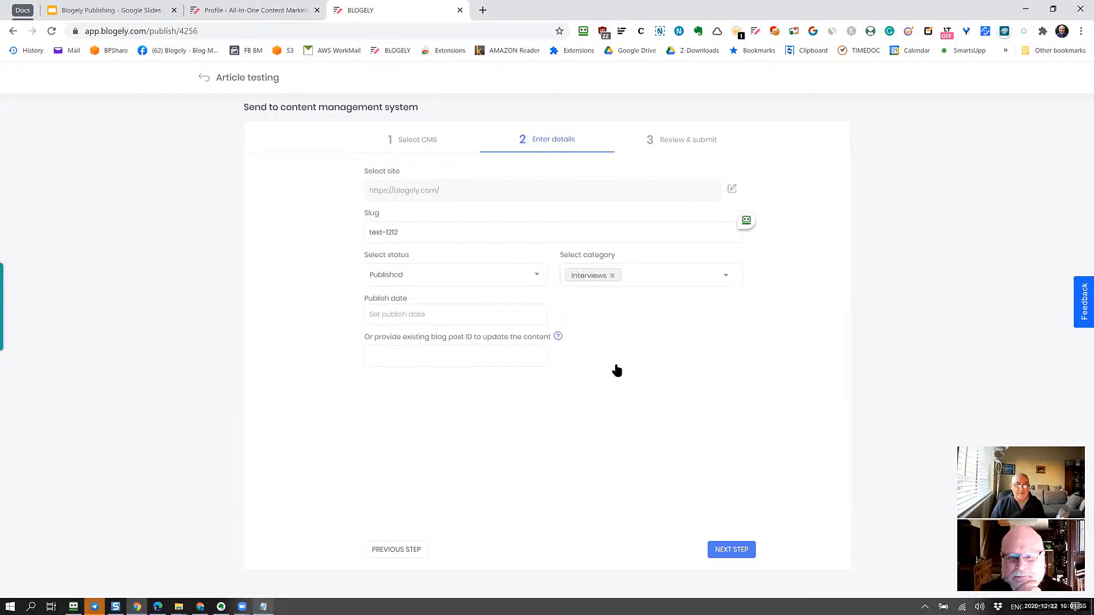
{"action": "left_click", "coordinate": [611, 275]}
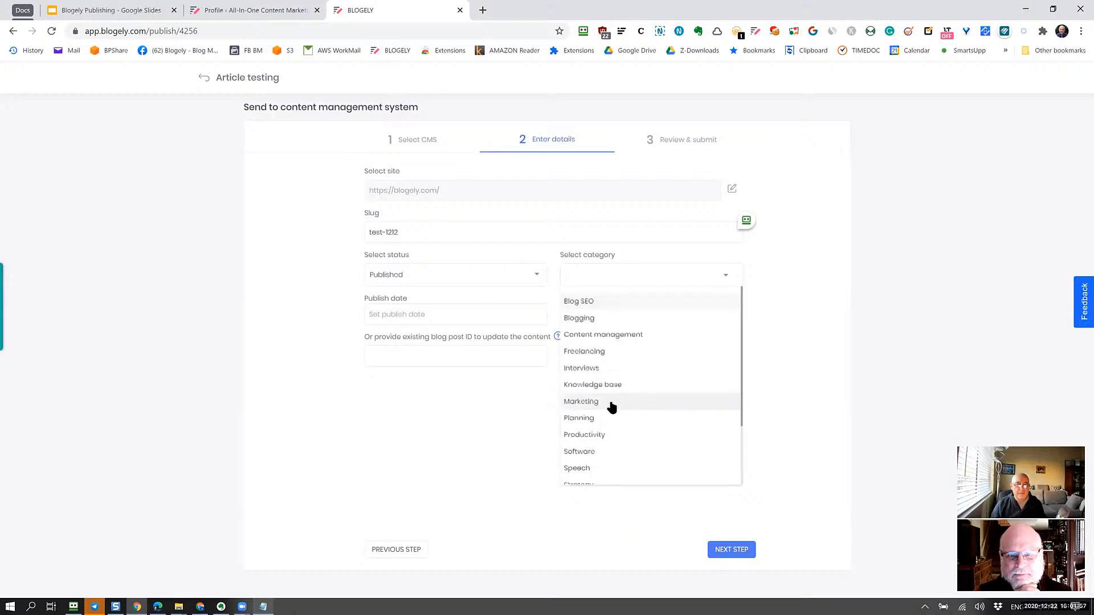
{"action": "left_click", "coordinate": [610, 402]}
- Set the publish date to Dec 22 2020 and submit the article to the site
{"action": "left_click", "coordinate": [395, 314]}
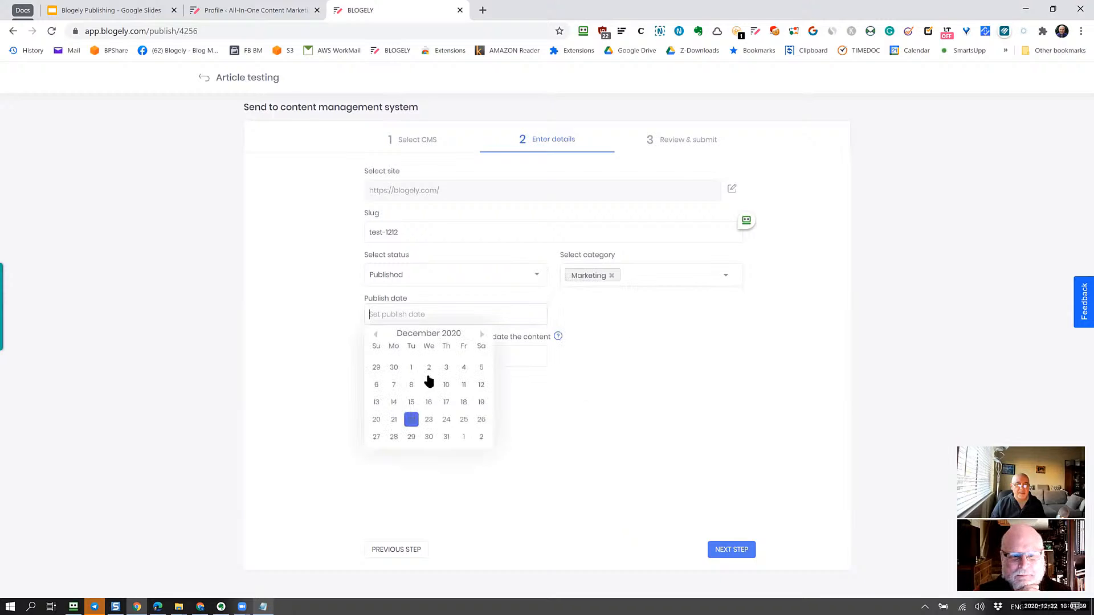
{"action": "left_click", "coordinate": [410, 422]}
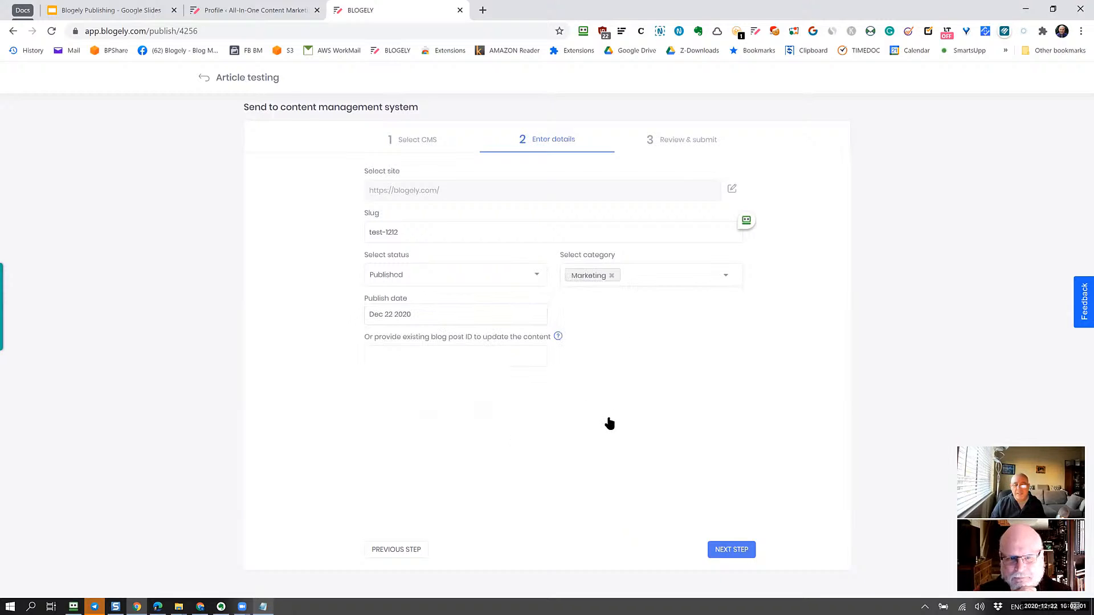
{"action": "left_click", "coordinate": [734, 550]}
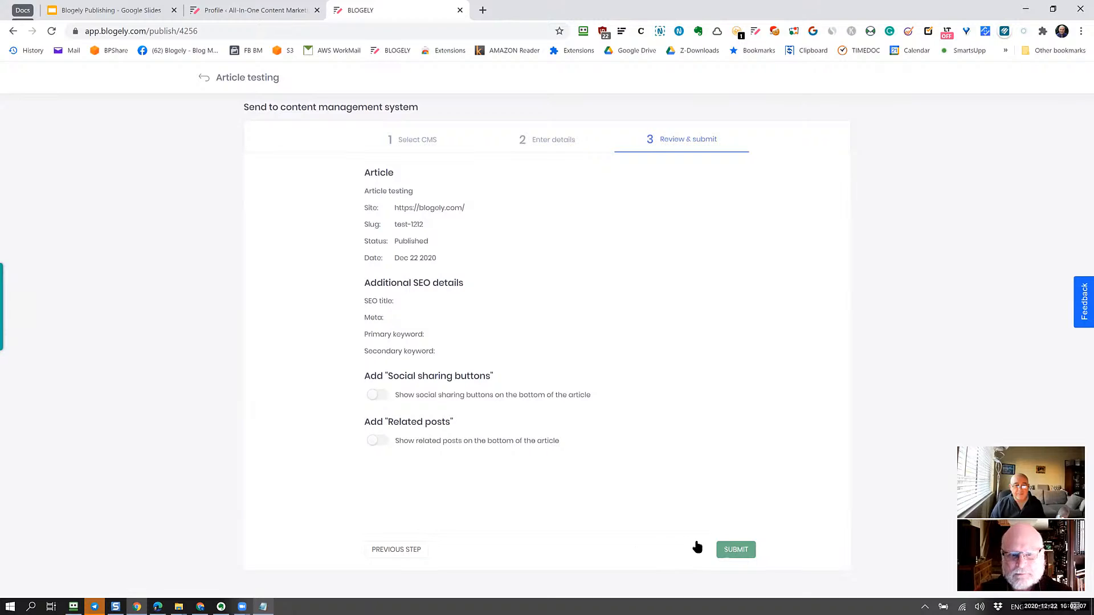
{"action": "left_click", "coordinate": [734, 550]}
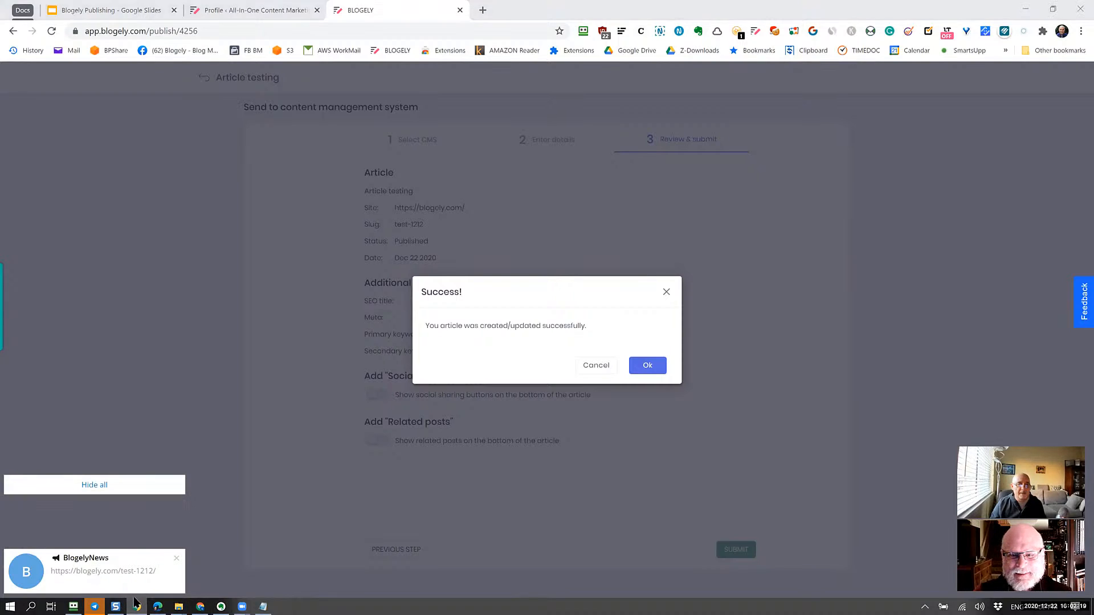
- Switch to the site's WordPress admin and open the list of all posts
{"action": "left_click", "coordinate": [135, 602]}
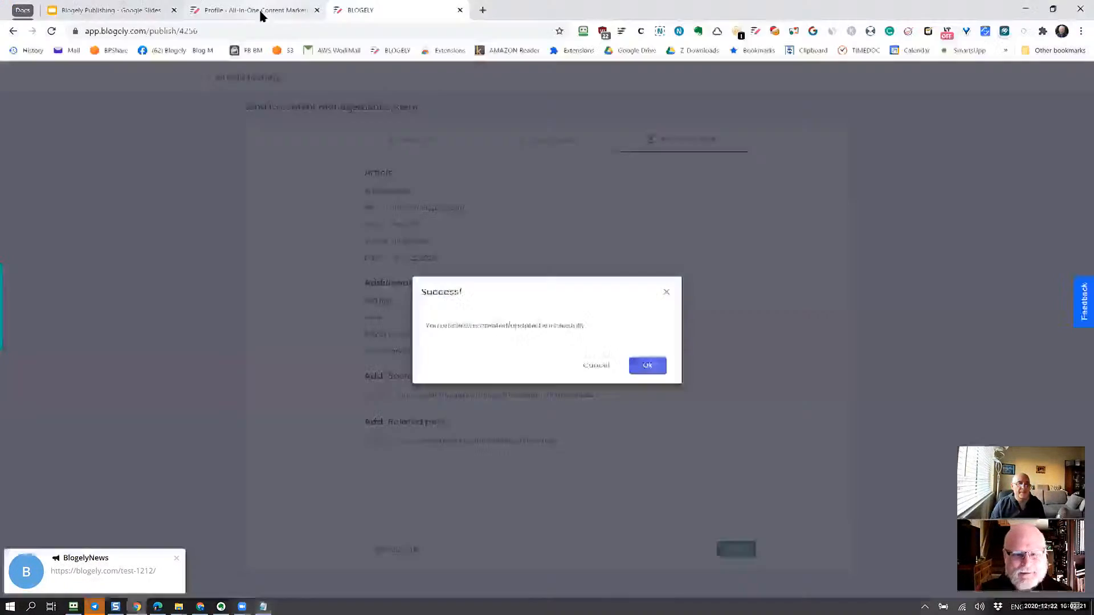
{"action": "left_click", "coordinate": [259, 15]}
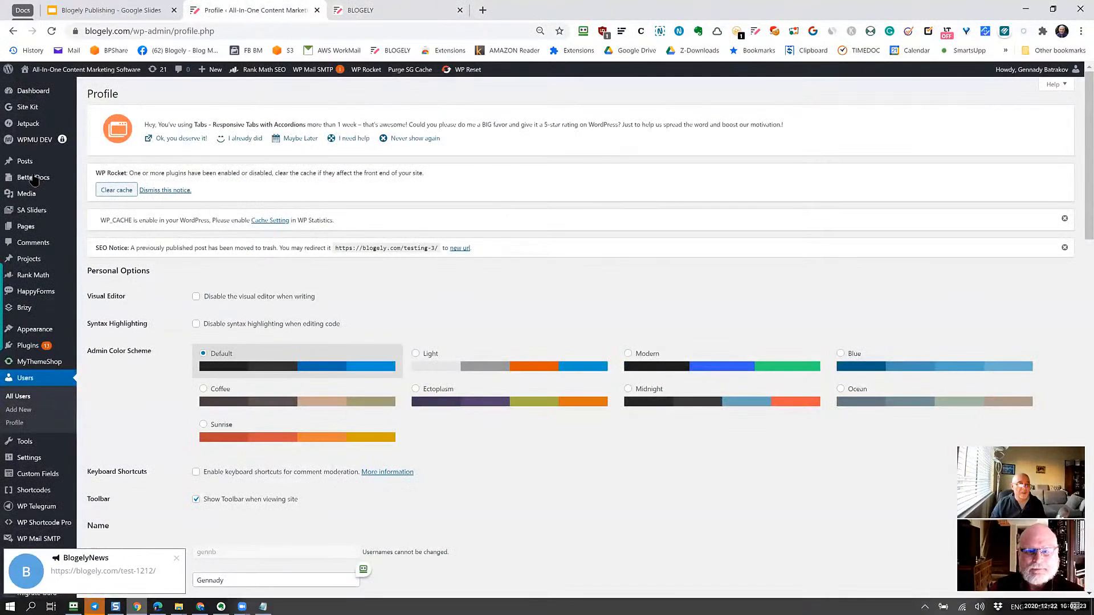
{"action": "mouse_move", "coordinate": [59, 165]}
{"action": "left_click", "coordinate": [96, 164]}
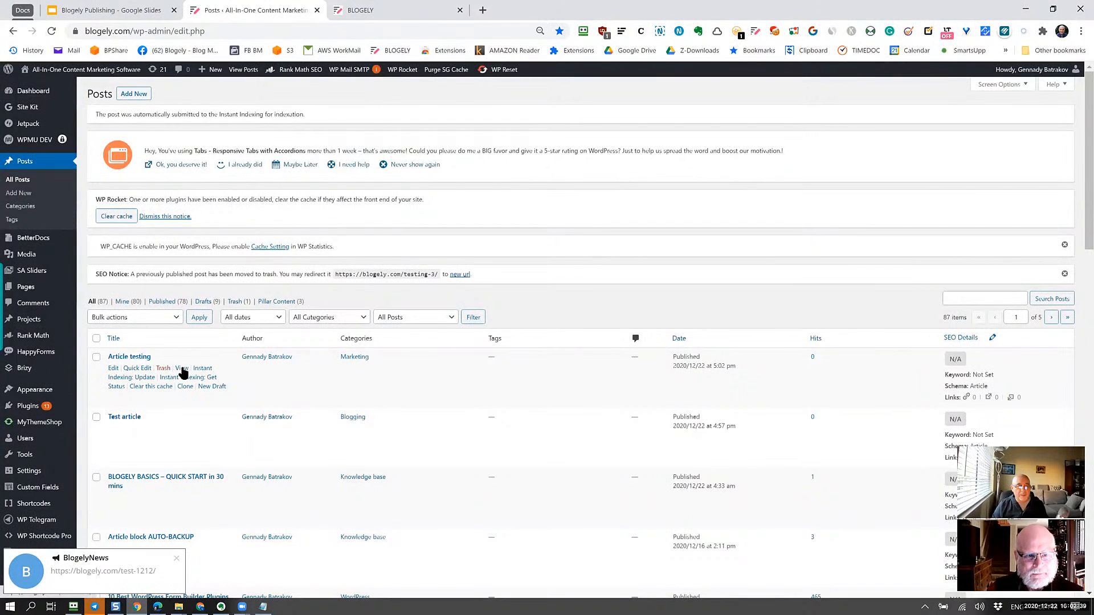
- Open the published Article testing post in a new browser tab and check its text blocks and image
{"action": "right_click", "coordinate": [182, 372]}
{"action": "left_click", "coordinate": [255, 42]}
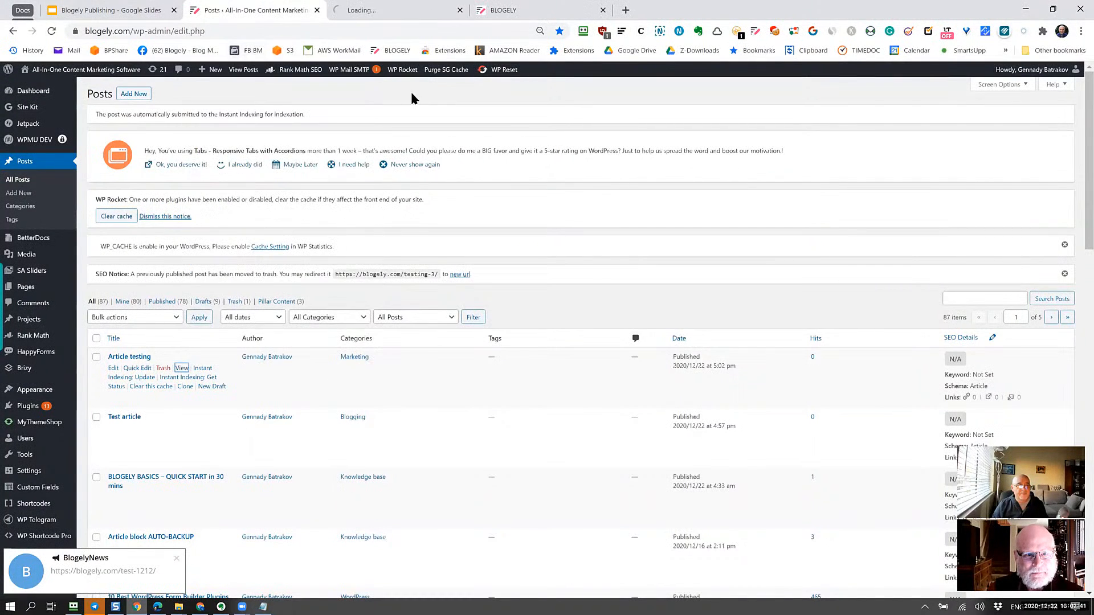
{"action": "left_click", "coordinate": [387, 9]}
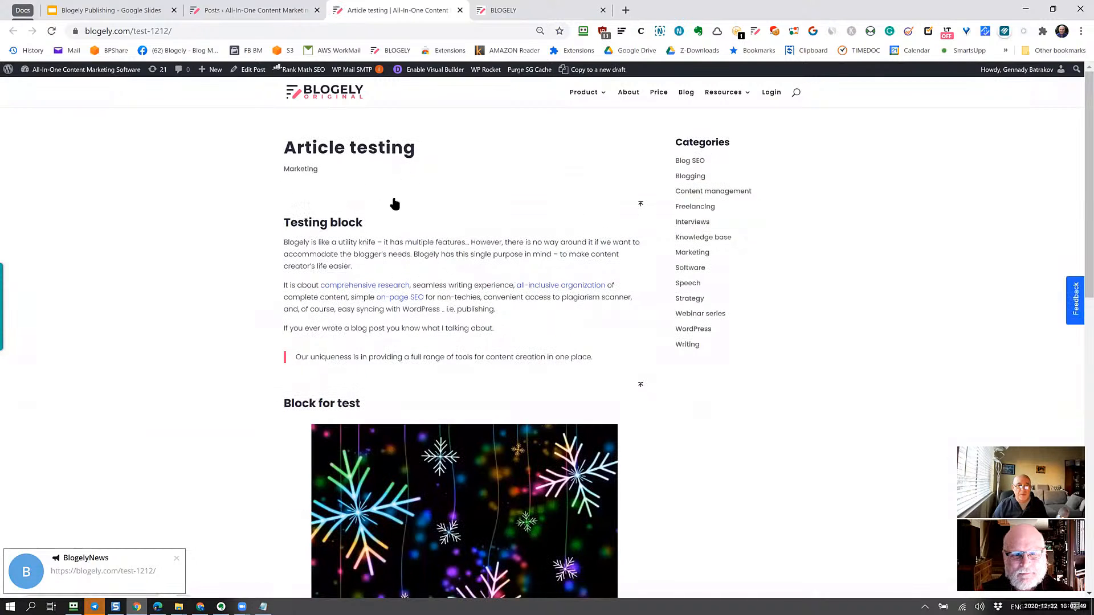
{"action": "scroll", "coordinate": [485, 236], "scroll_direction": "down", "scroll_amount": 4}
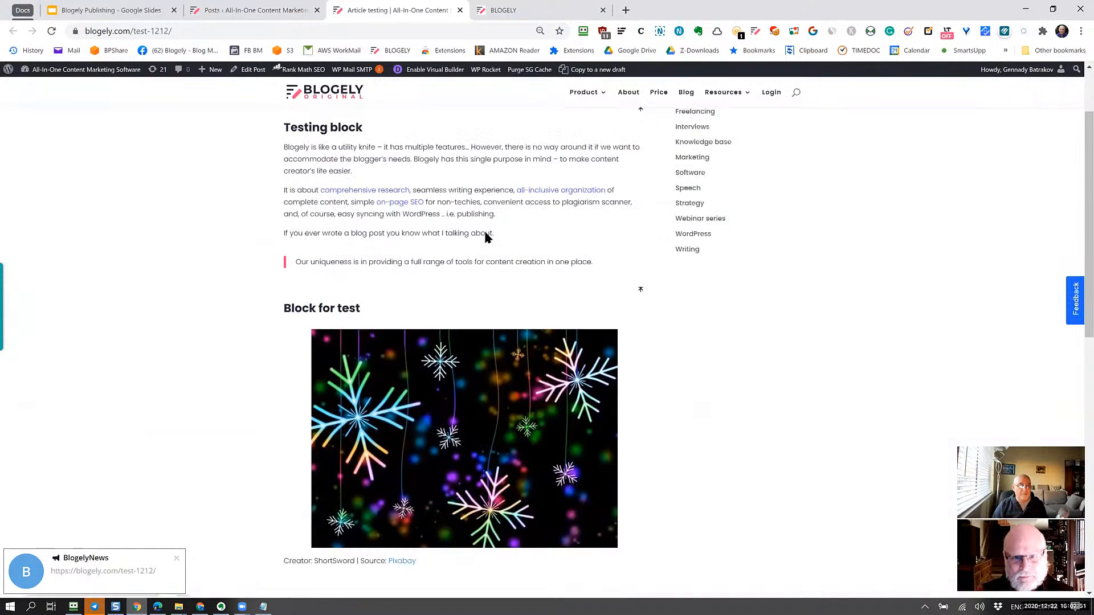
{"action": "scroll", "coordinate": [487, 237], "scroll_direction": "up", "scroll_amount": 3}
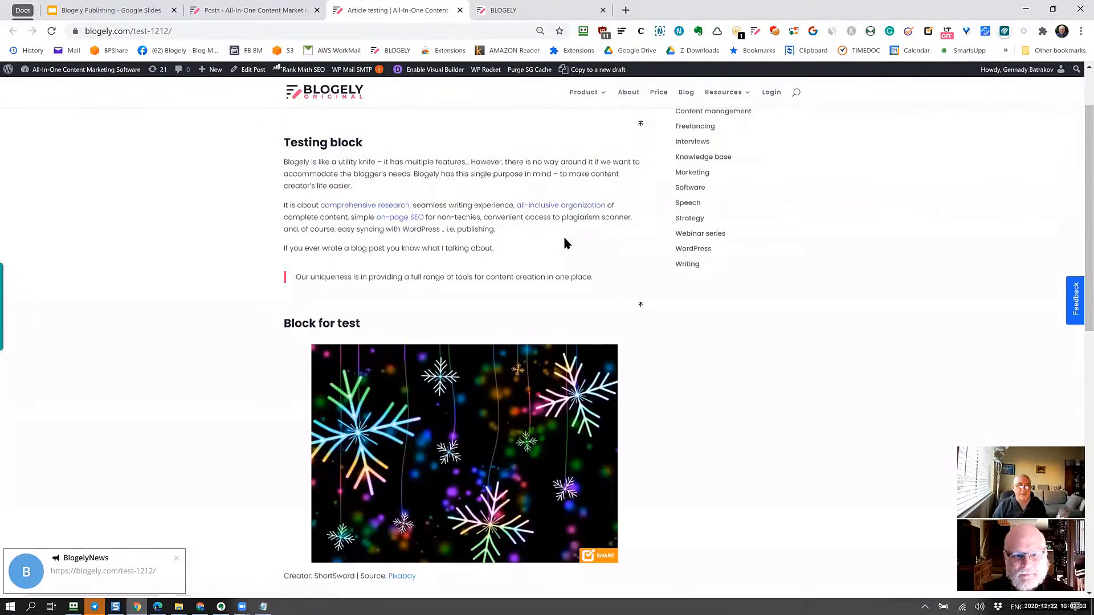
{"action": "scroll", "coordinate": [376, 266], "scroll_direction": "down", "scroll_amount": 1}
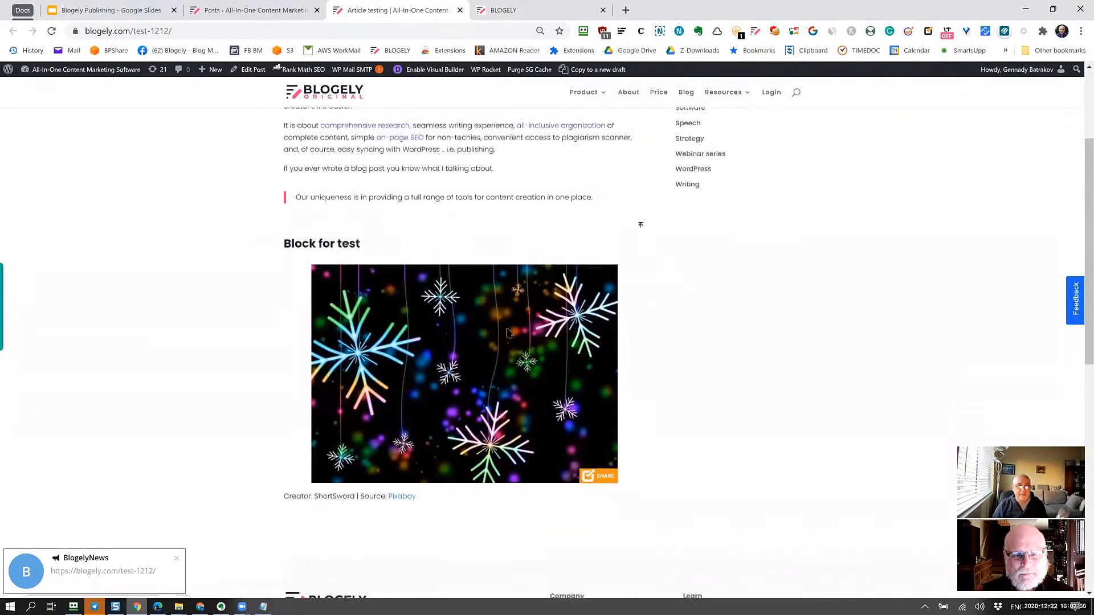
- Return to the WordPress posts list and move the Article testing post to the trash
{"action": "scroll", "coordinate": [478, 326], "scroll_direction": "up", "scroll_amount": 3}
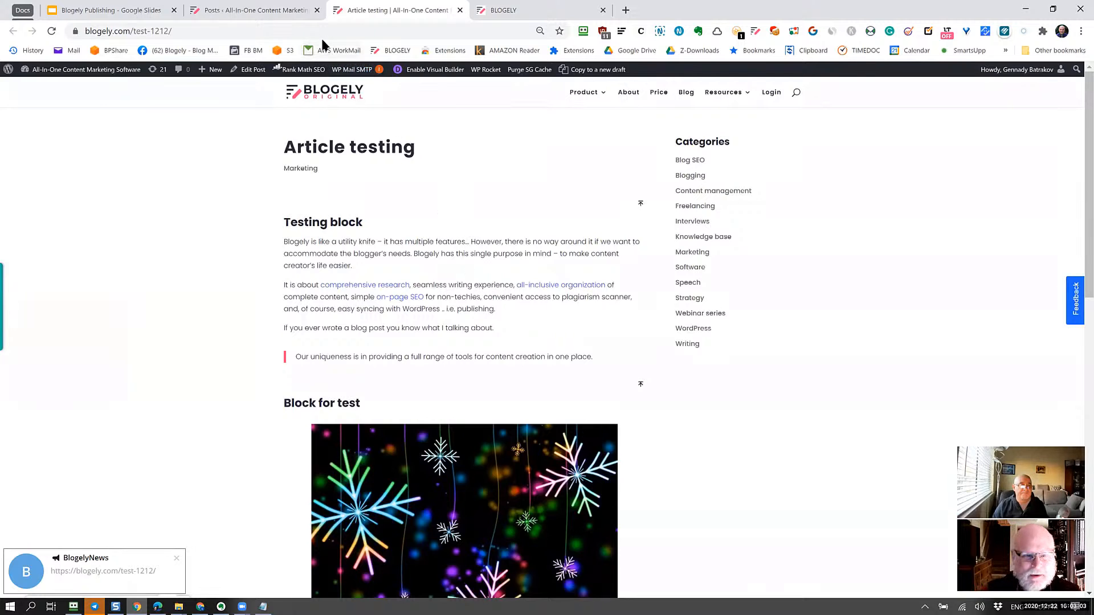
{"action": "left_click", "coordinate": [254, 13]}
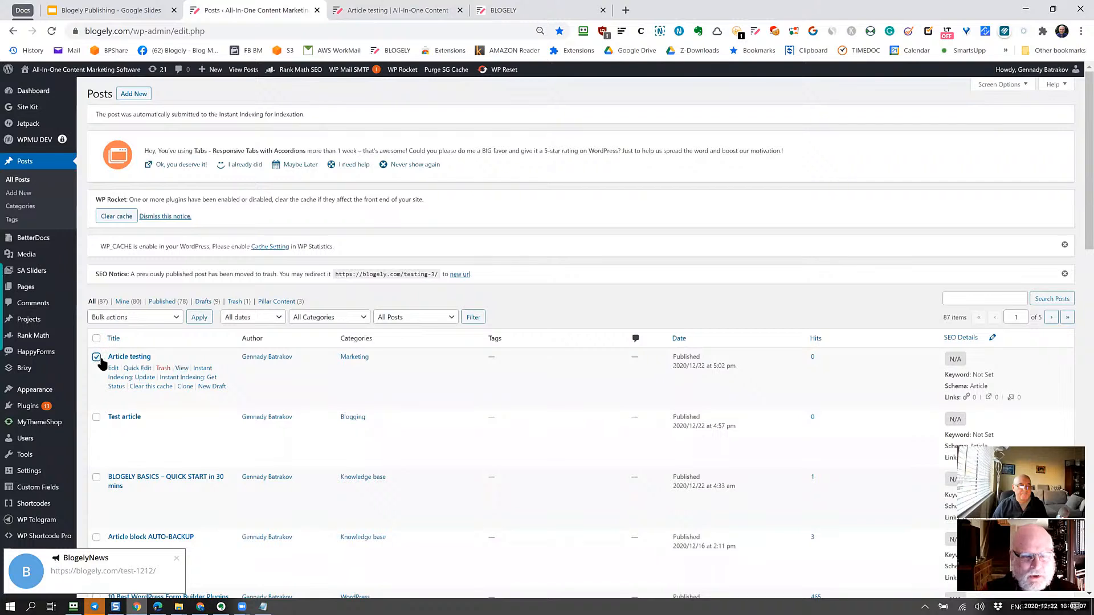
{"action": "left_click", "coordinate": [173, 319]}
{"action": "left_click", "coordinate": [114, 347]}
{"action": "left_click", "coordinate": [199, 317]}
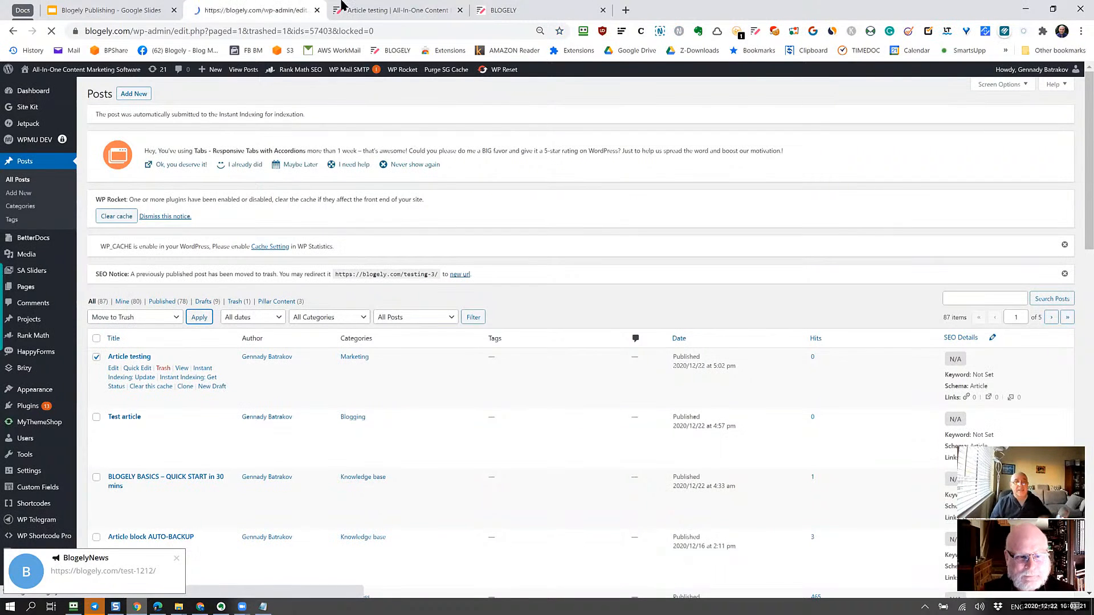
- Switch back to Blogely, dismiss the submission confirmation and look over the Article testing article
{"action": "left_click", "coordinate": [398, 14]}
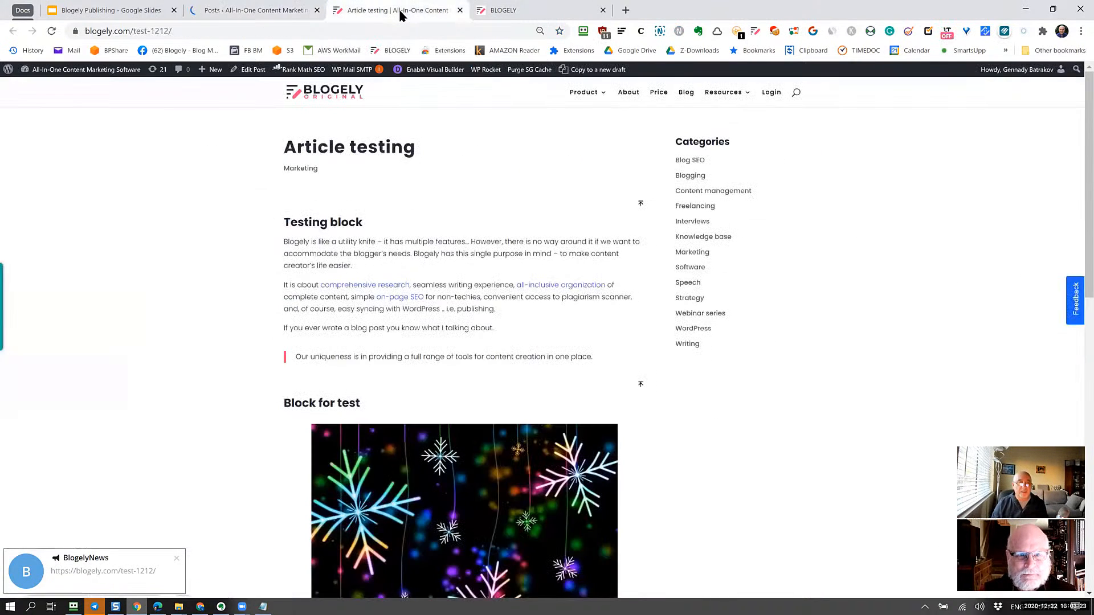
{"action": "left_click", "coordinate": [497, 11]}
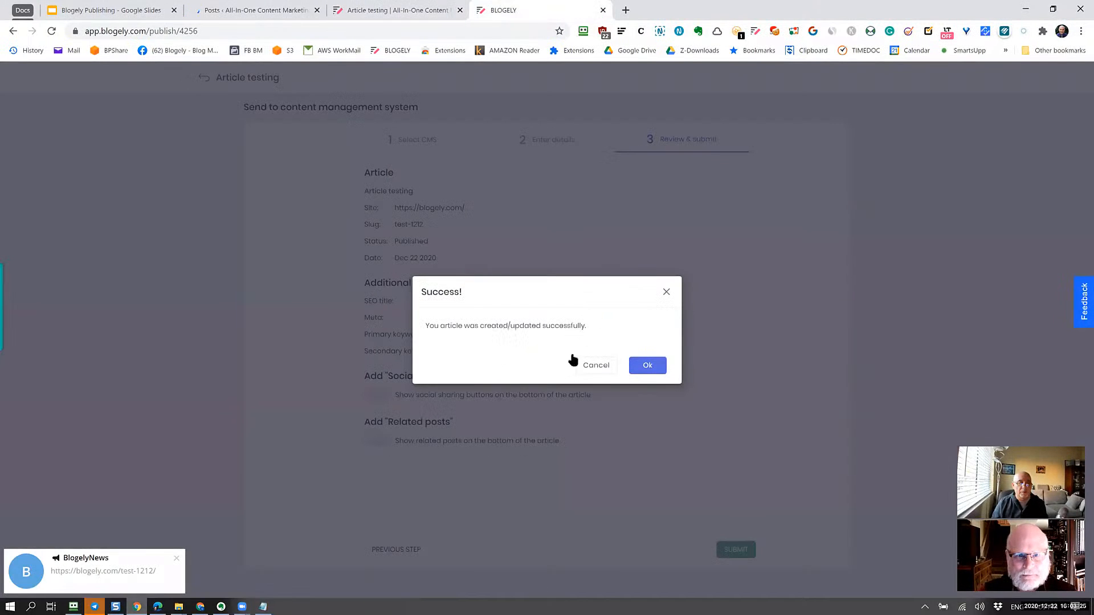
{"action": "left_click", "coordinate": [633, 367]}
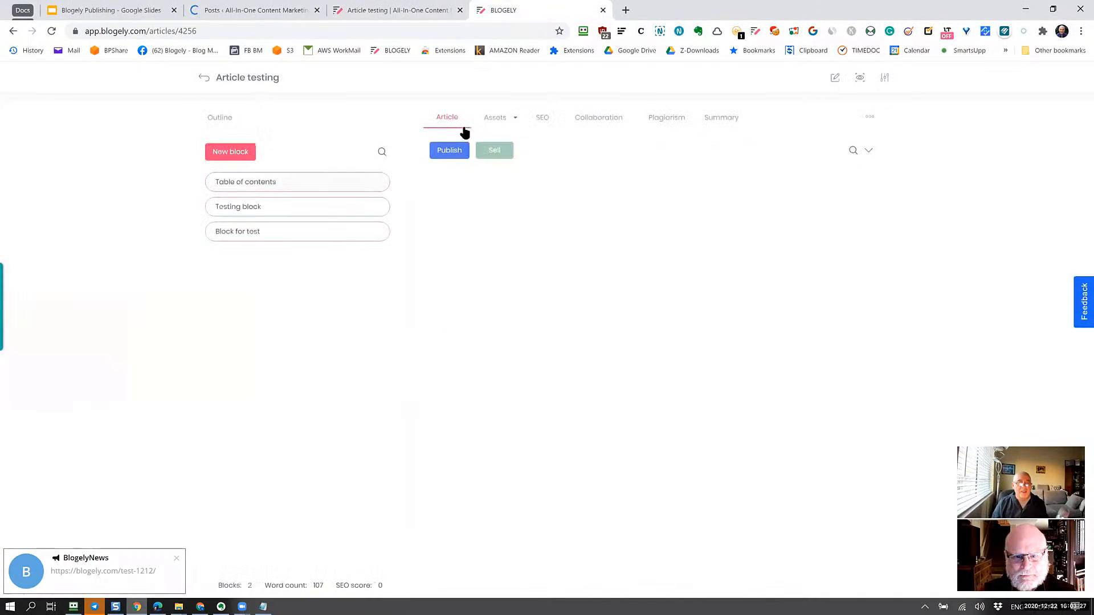
{"action": "scroll", "coordinate": [560, 269], "scroll_direction": "down", "scroll_amount": 3}
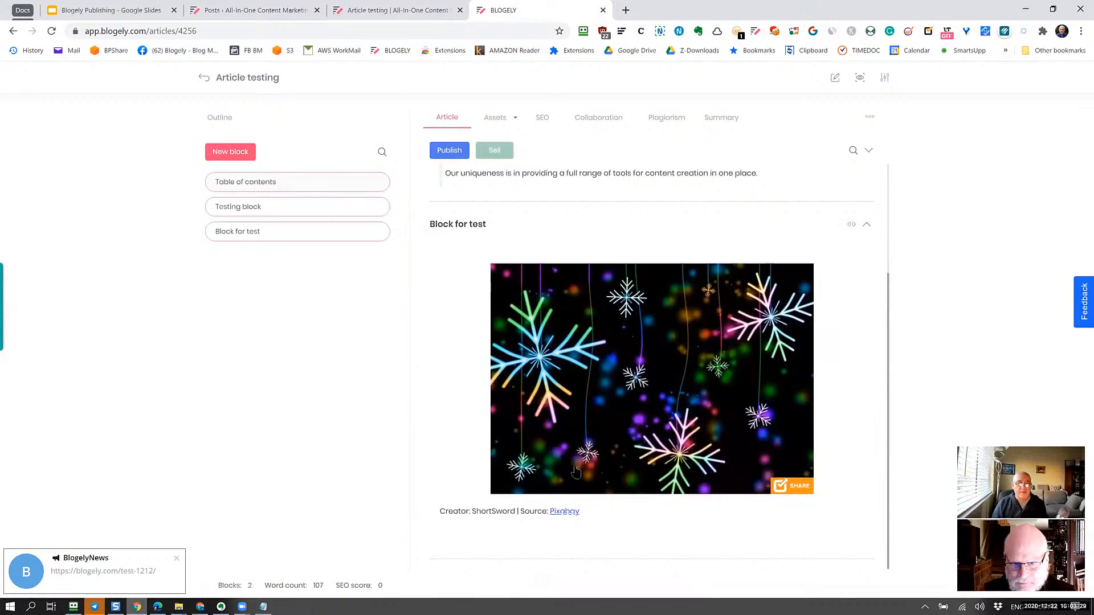
- Review the article's WordPress publishing details and return to the live post and the WordPress posts list
{"action": "left_click", "coordinate": [450, 150]}
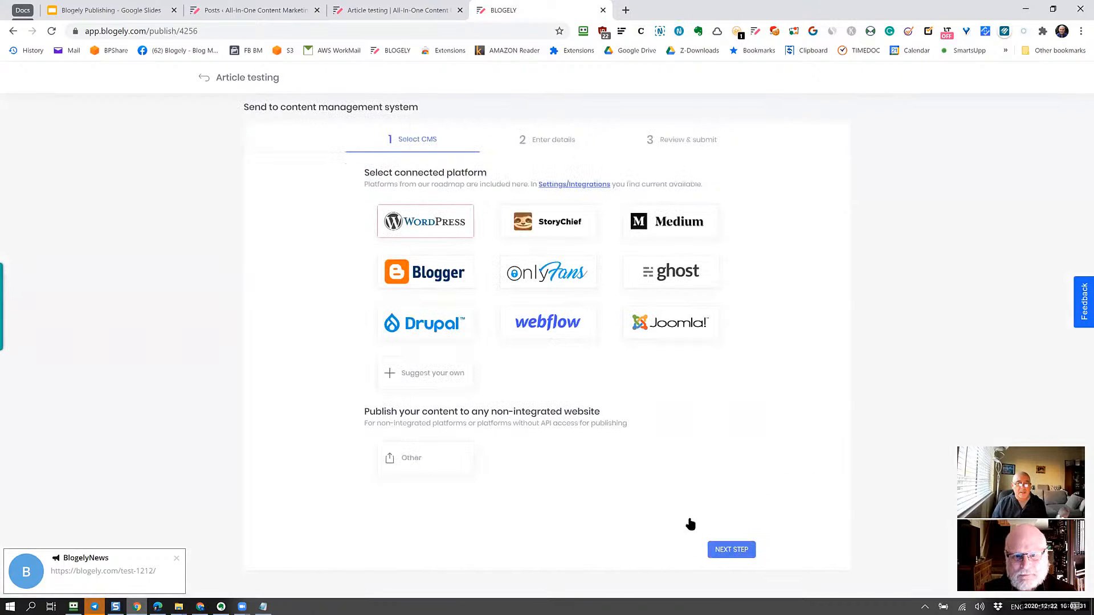
{"action": "left_click", "coordinate": [743, 556]}
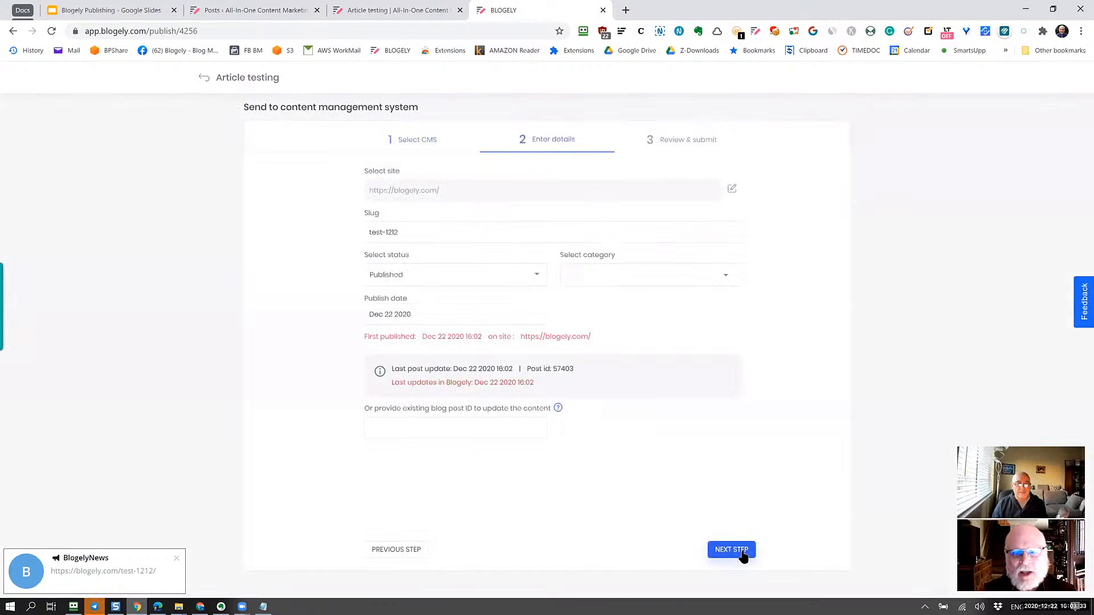
{"action": "left_click", "coordinate": [376, 8]}
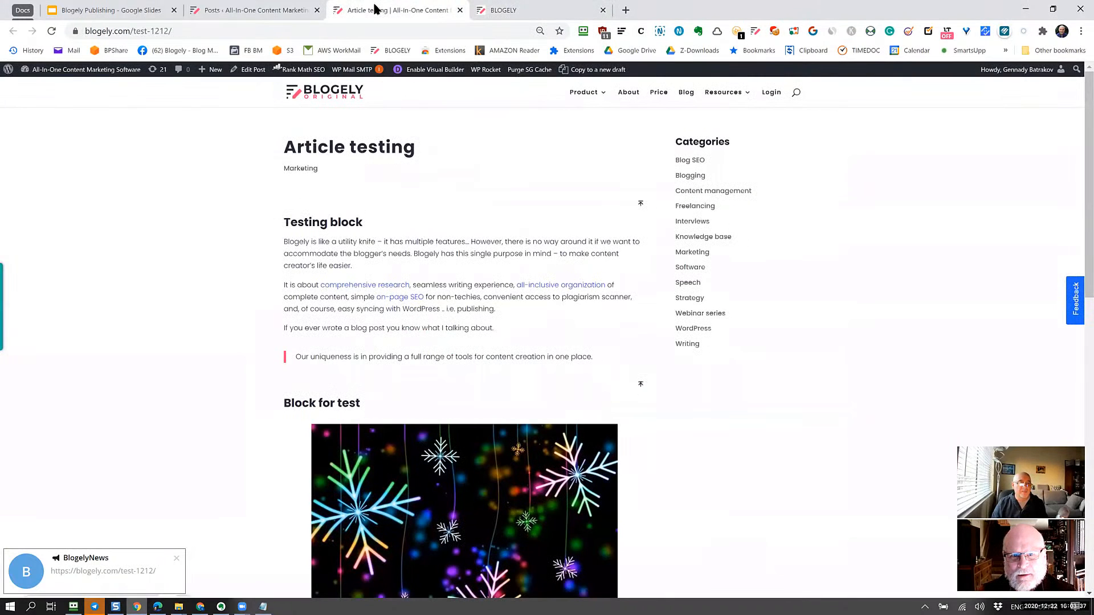
{"action": "left_click", "coordinate": [239, 11]}
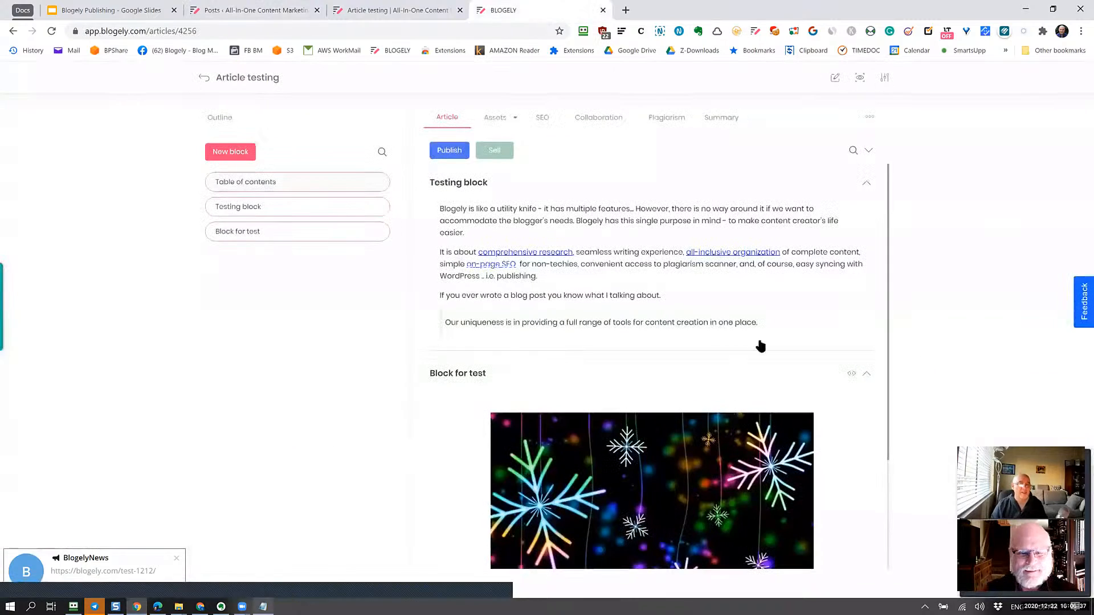
- Set Basics - Quick Start.jpeg from the Z-DOWNLOADS folder as the article's featured image
{"action": "left_click", "coordinate": [885, 82]}
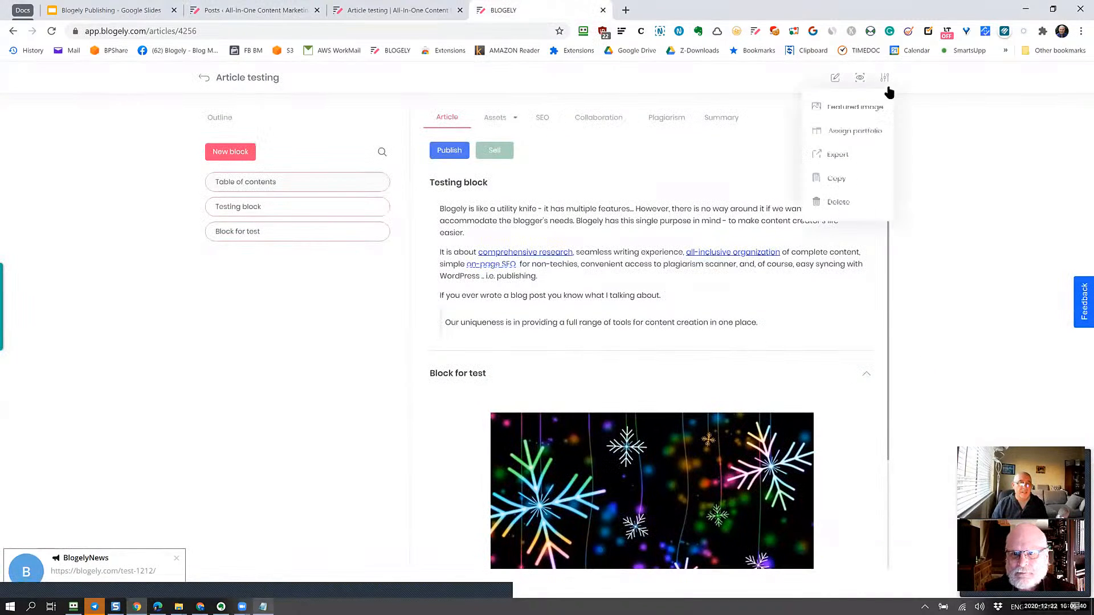
{"action": "left_click", "coordinate": [851, 108]}
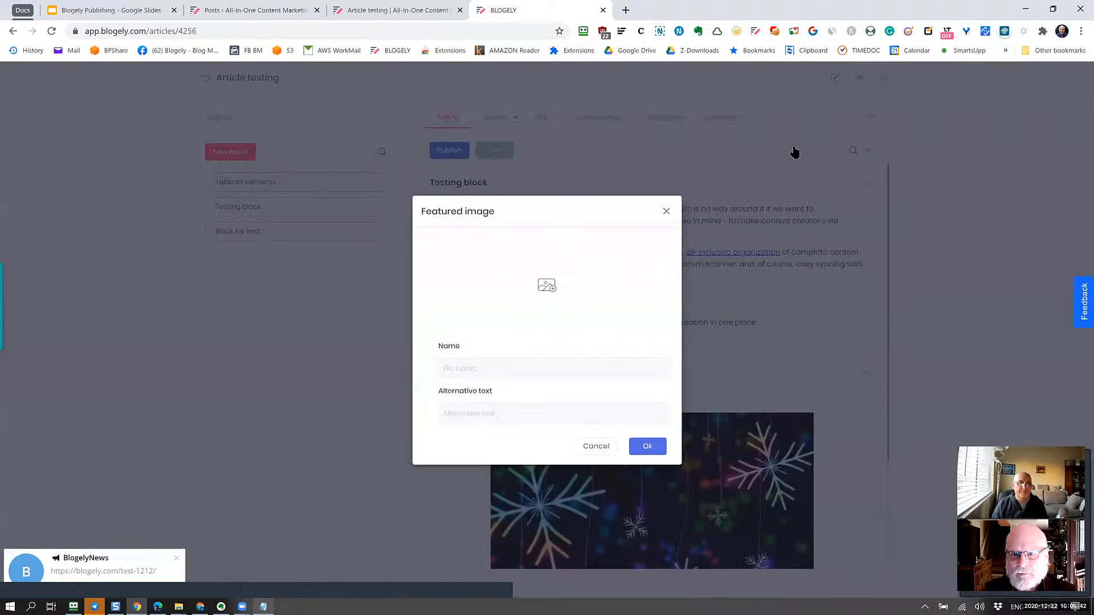
{"action": "left_click", "coordinate": [552, 292]}
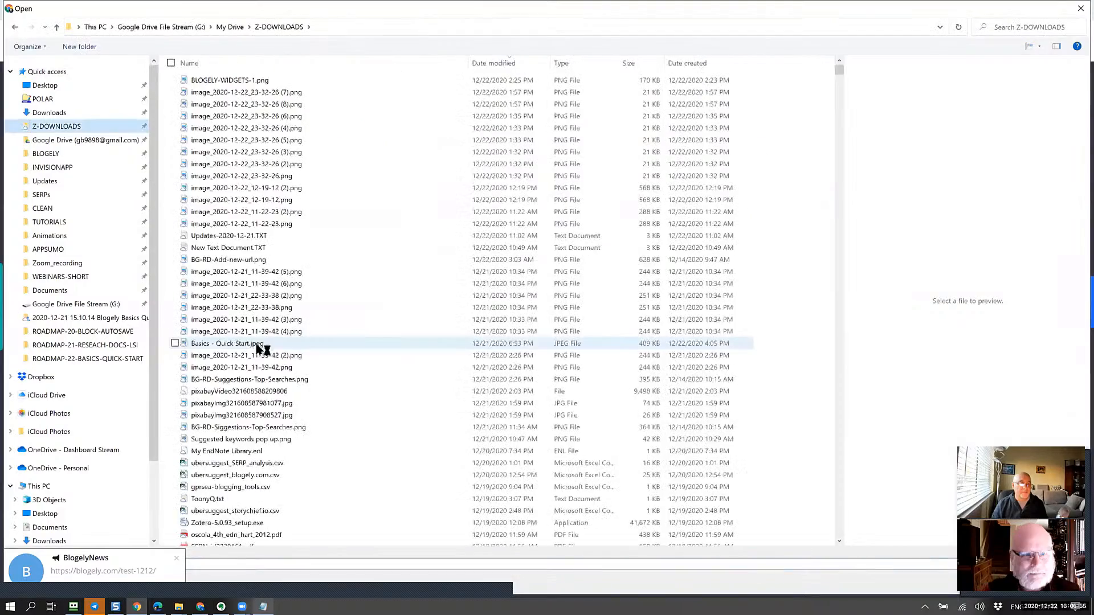
{"action": "left_click", "coordinate": [257, 344]}
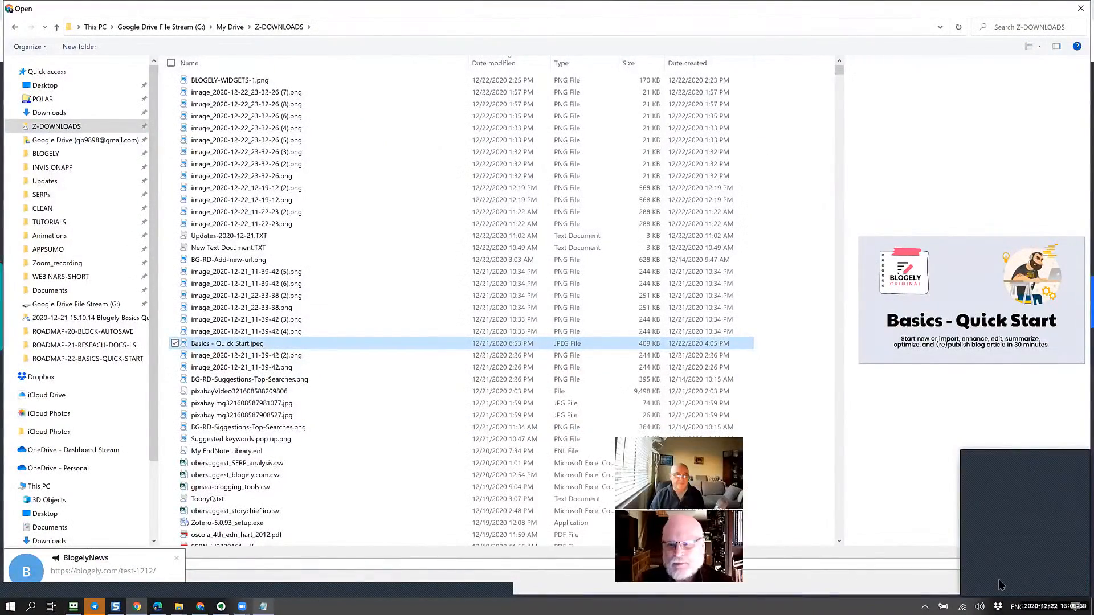
{"action": "left_click", "coordinate": [989, 579]}
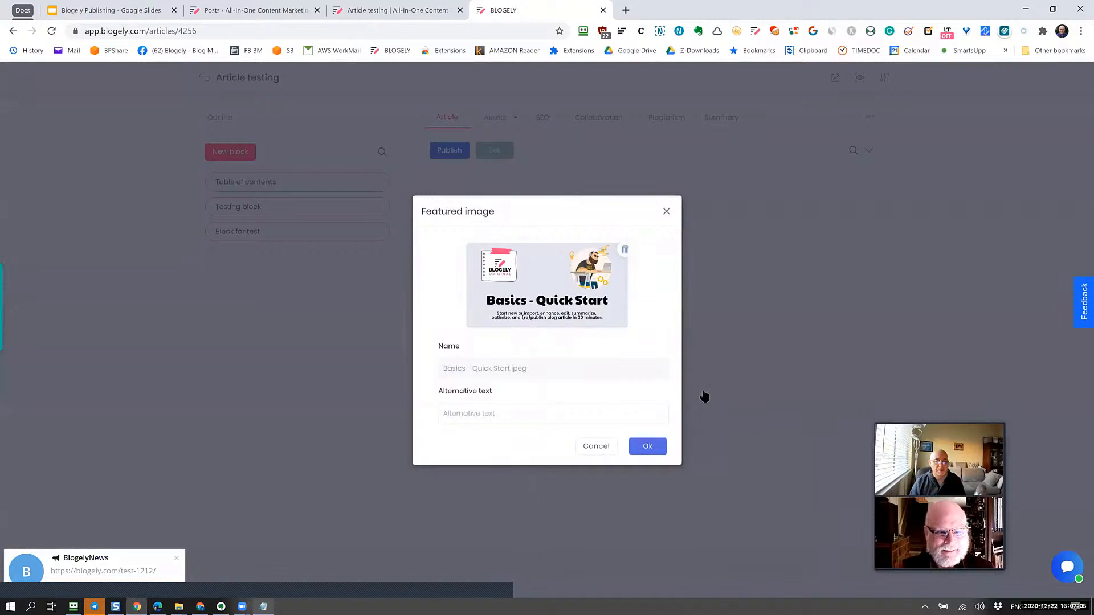
{"action": "left_click", "coordinate": [646, 447]}
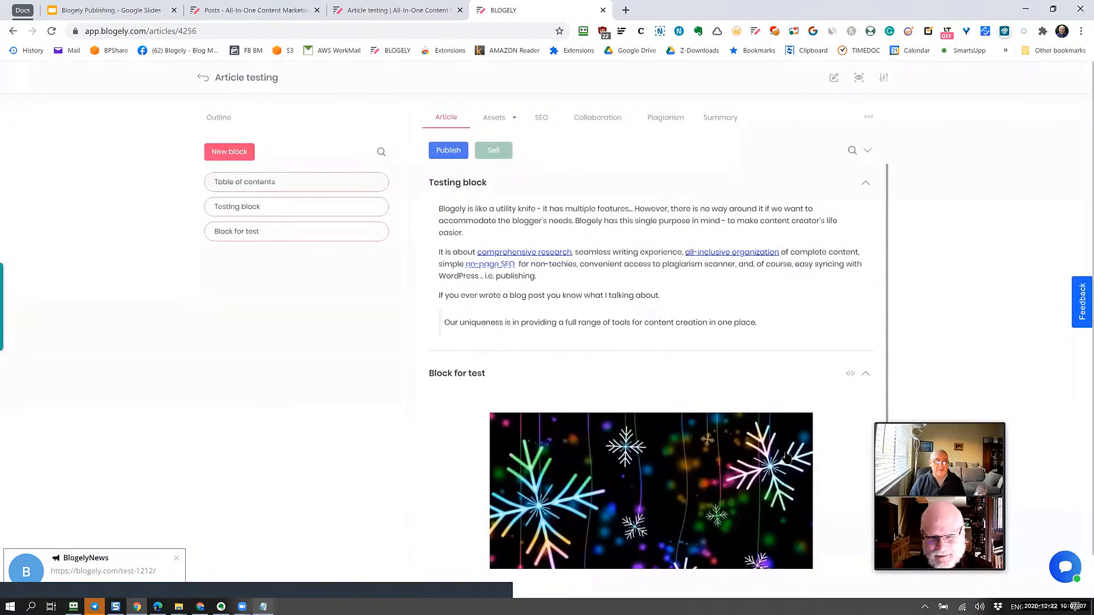
- Open Block for test for editing and add the "This is the best meeting we've ever had" GIF to the article's library
{"action": "scroll", "coordinate": [640, 395], "scroll_direction": "down", "scroll_amount": 3}
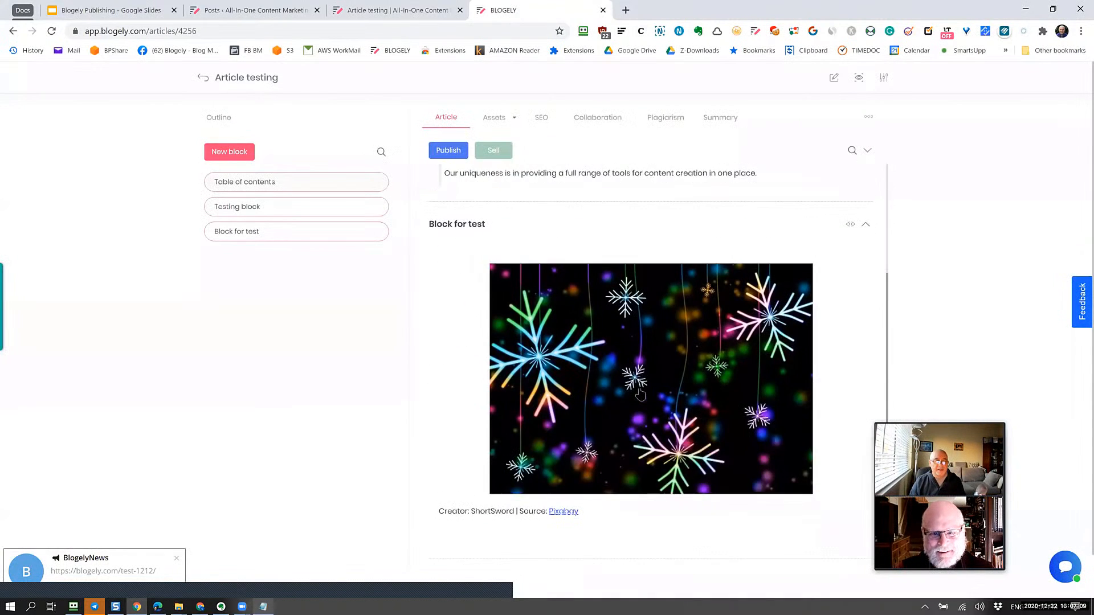
{"action": "left_click", "coordinate": [623, 535]}
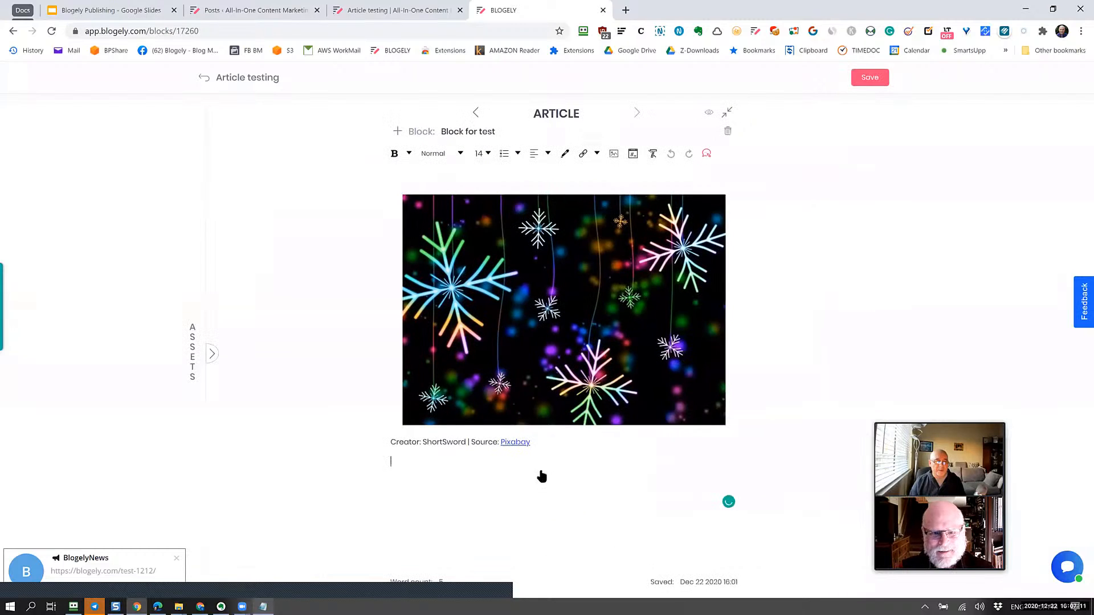
{"action": "left_click", "coordinate": [206, 354]}
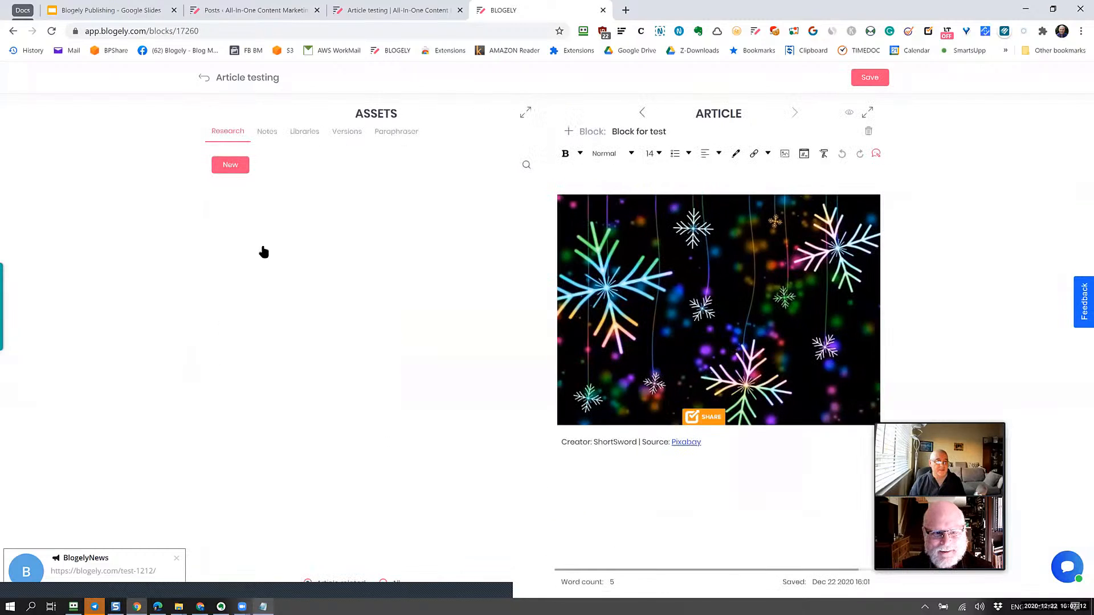
{"action": "left_click", "coordinate": [308, 132]}
{"action": "left_click", "coordinate": [235, 168]}
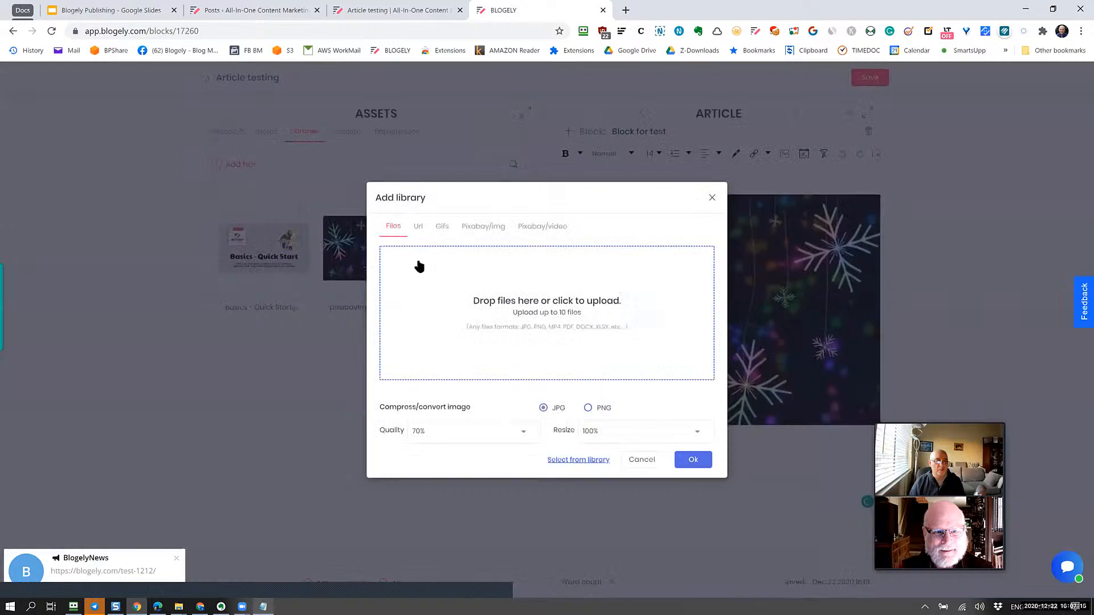
{"action": "left_click", "coordinate": [443, 227]}
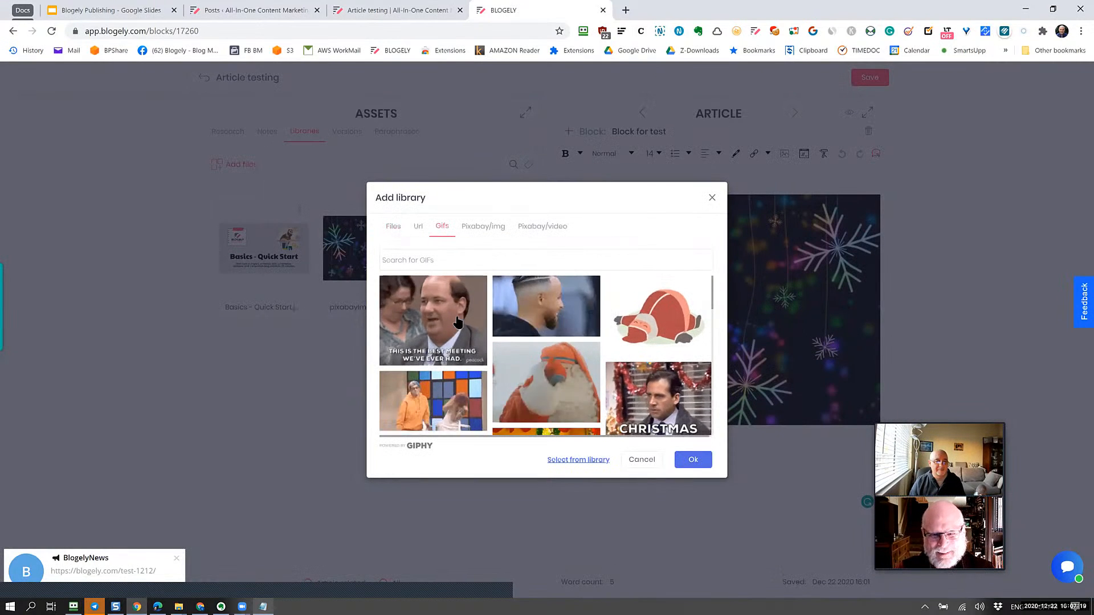
{"action": "left_click", "coordinate": [696, 462]}
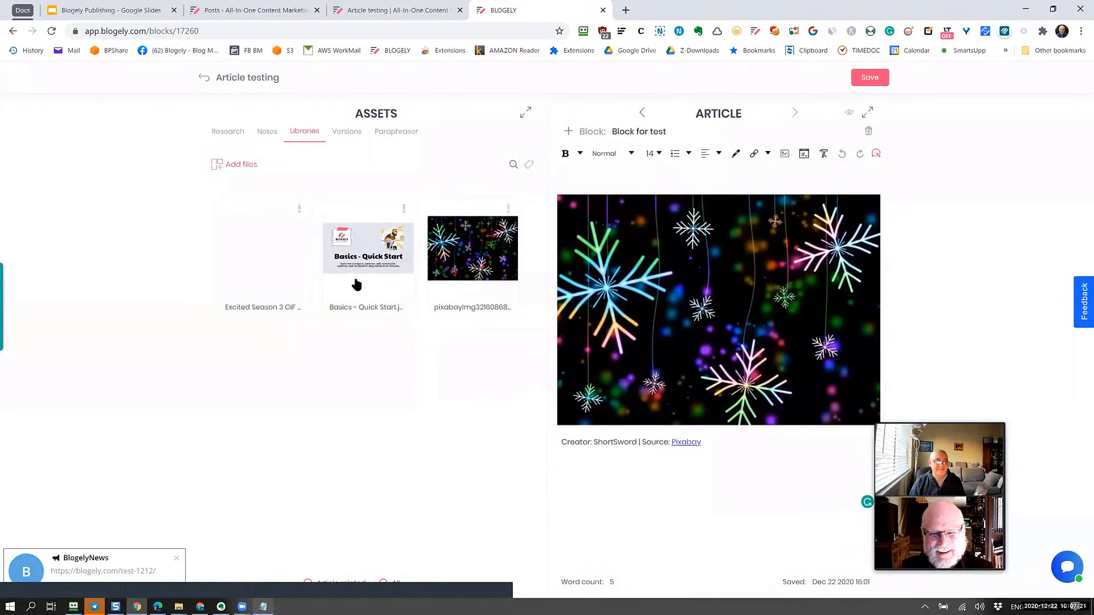
- Insert the GIF below the snowflake image's credit line, set its height and width to 300 px, and save the block
{"action": "left_click", "coordinate": [299, 209]}
{"action": "left_click", "coordinate": [260, 232]}
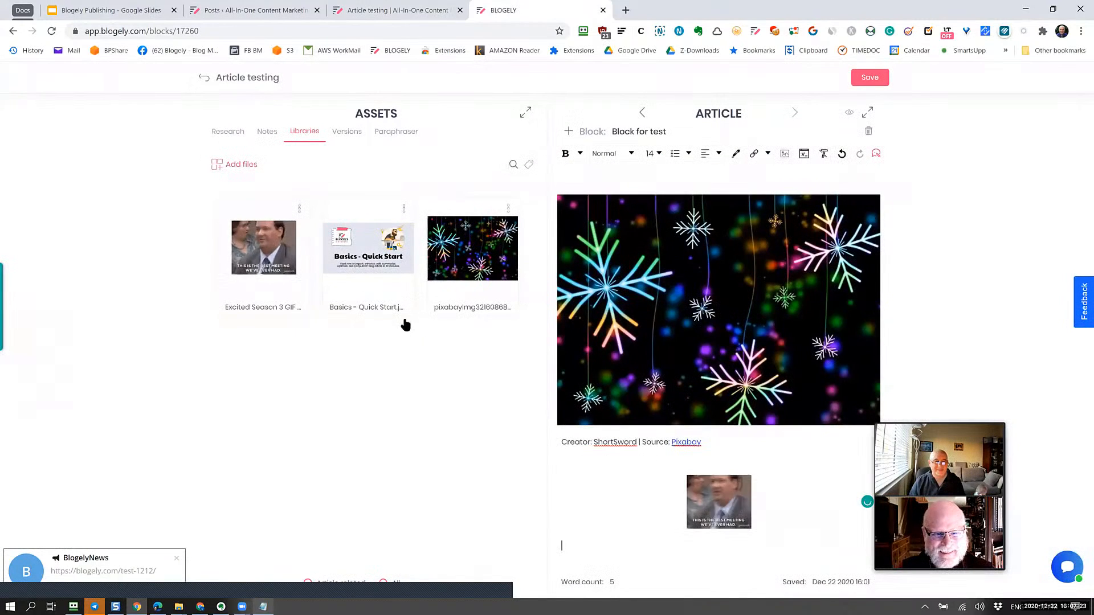
{"action": "left_click", "coordinate": [750, 546]}
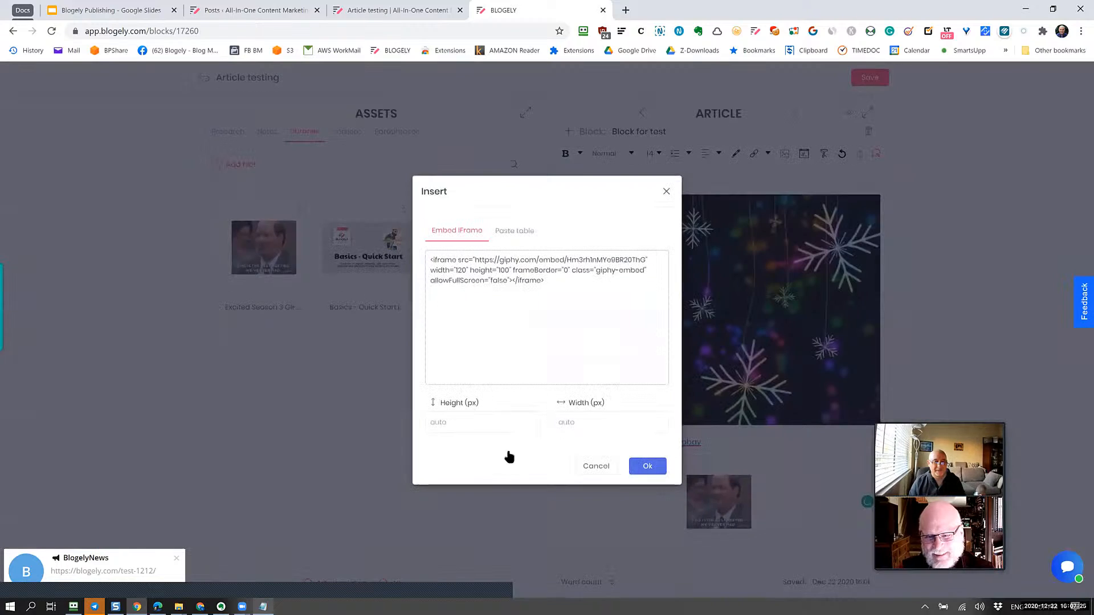
{"action": "left_click", "coordinate": [494, 434]}
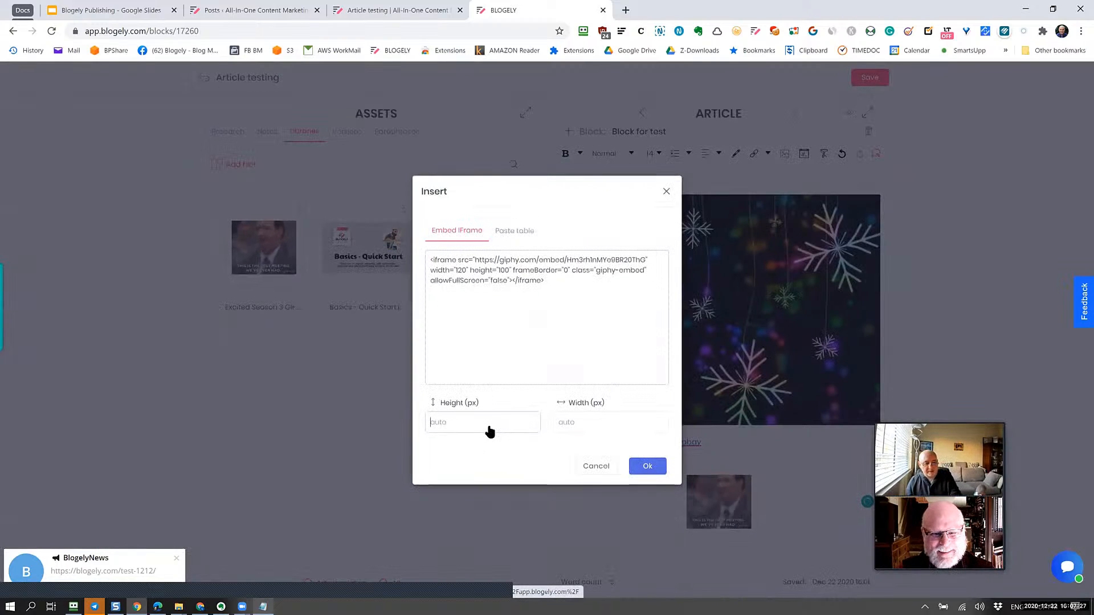
{"action": "type", "text": "300"}
{"action": "left_click", "coordinate": [590, 424]}
{"action": "type", "text": "3"}
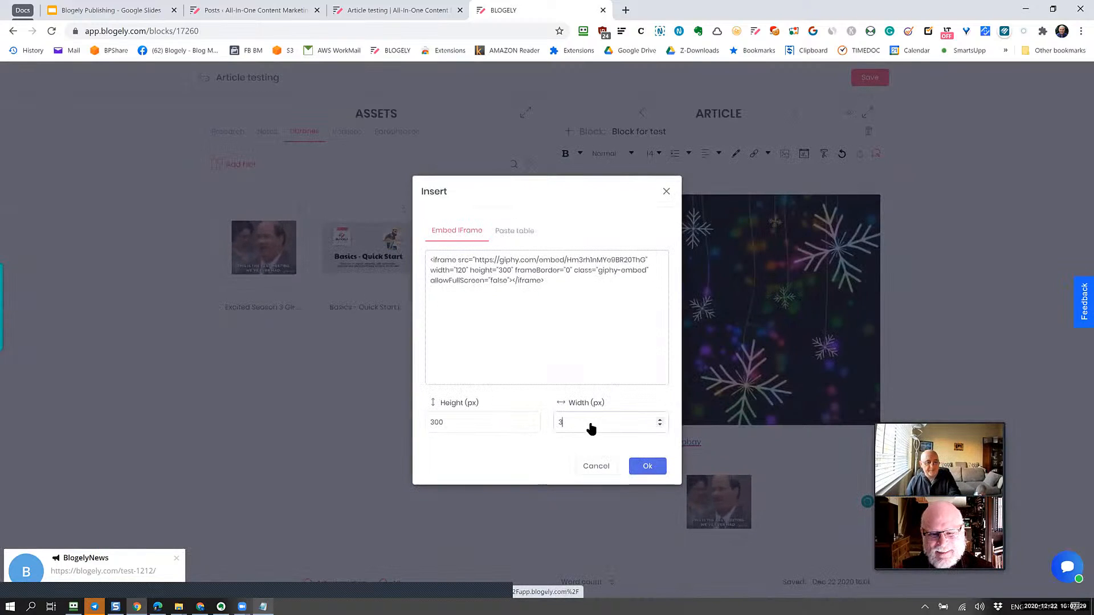
{"action": "type", "text": "00"}
{"action": "left_click", "coordinate": [649, 467]}
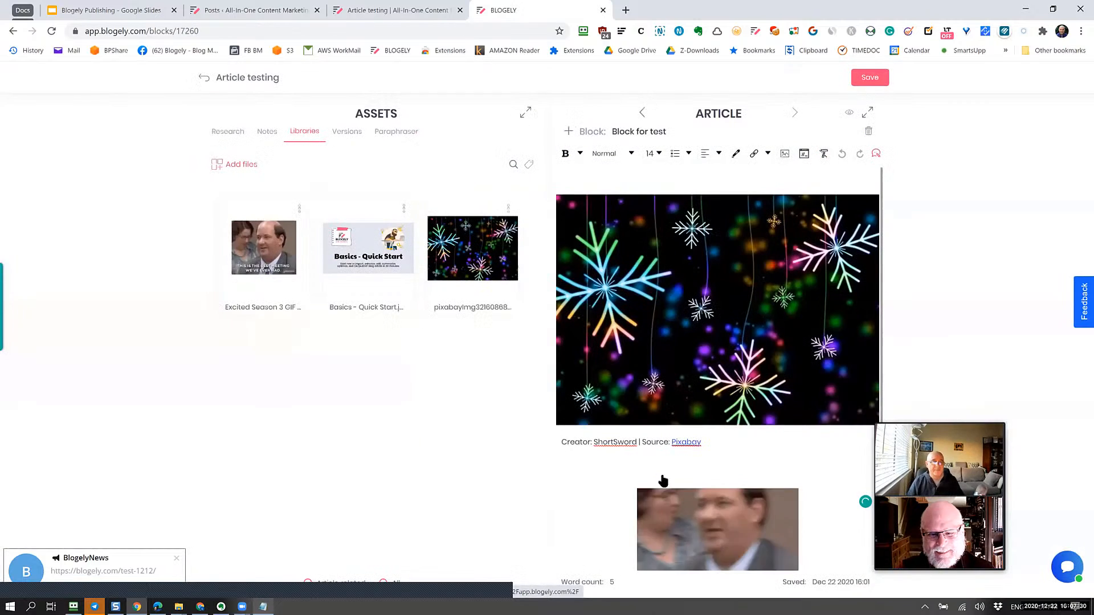
{"action": "left_click", "coordinate": [861, 85]}
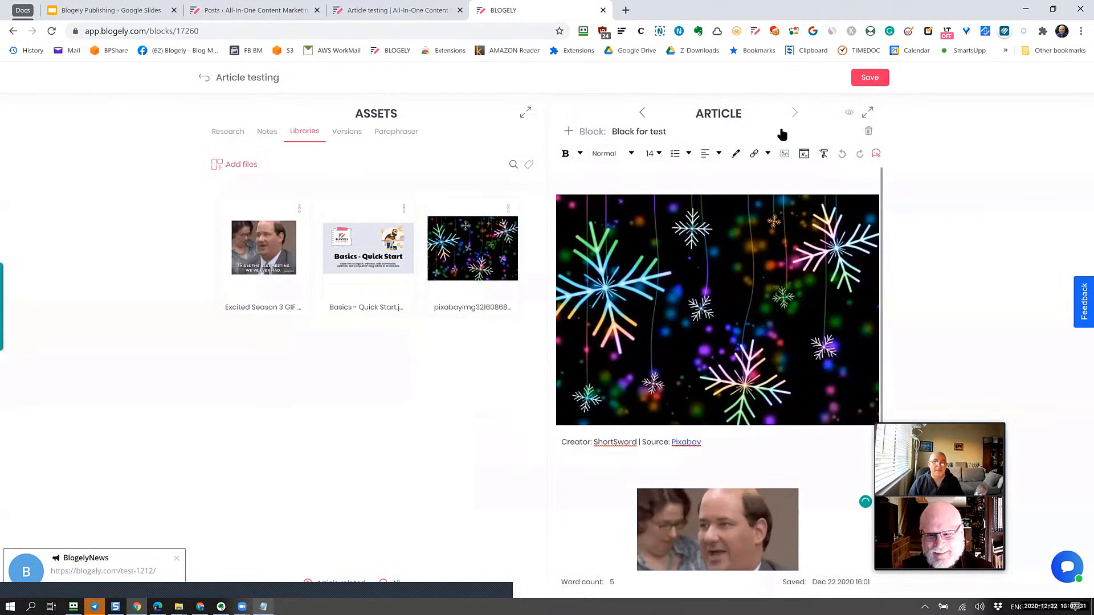
- Return to the article and resubmit it to WordPress with slug test-1212, Published status and the Marketing category
{"action": "left_click", "coordinate": [237, 102]}
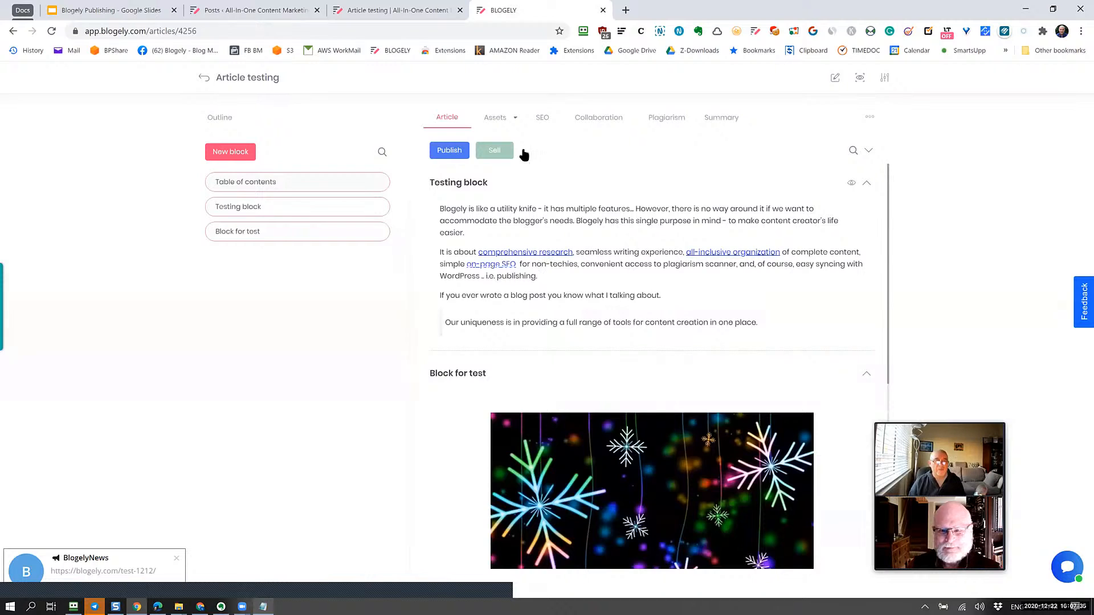
{"action": "left_click", "coordinate": [455, 153]}
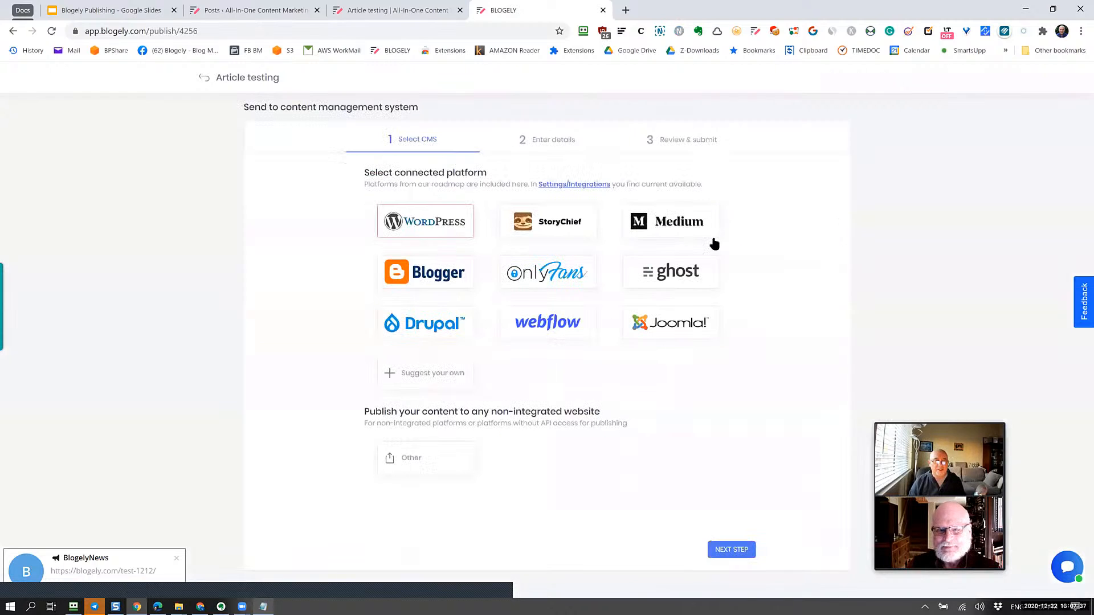
{"action": "left_click", "coordinate": [735, 551]}
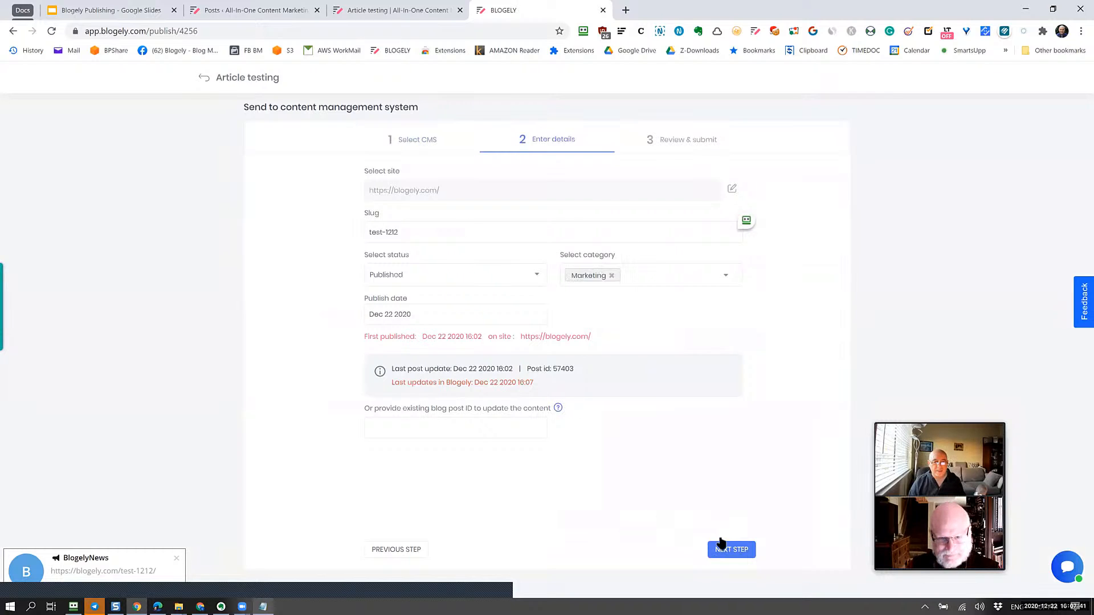
{"action": "left_click", "coordinate": [748, 551]}
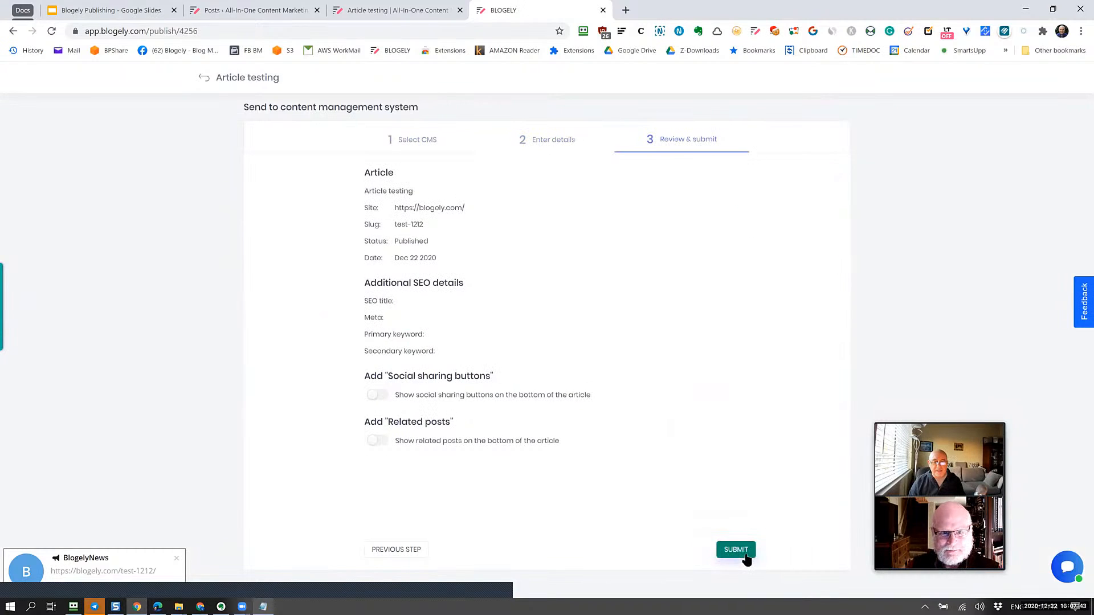
{"action": "left_click", "coordinate": [746, 552]}
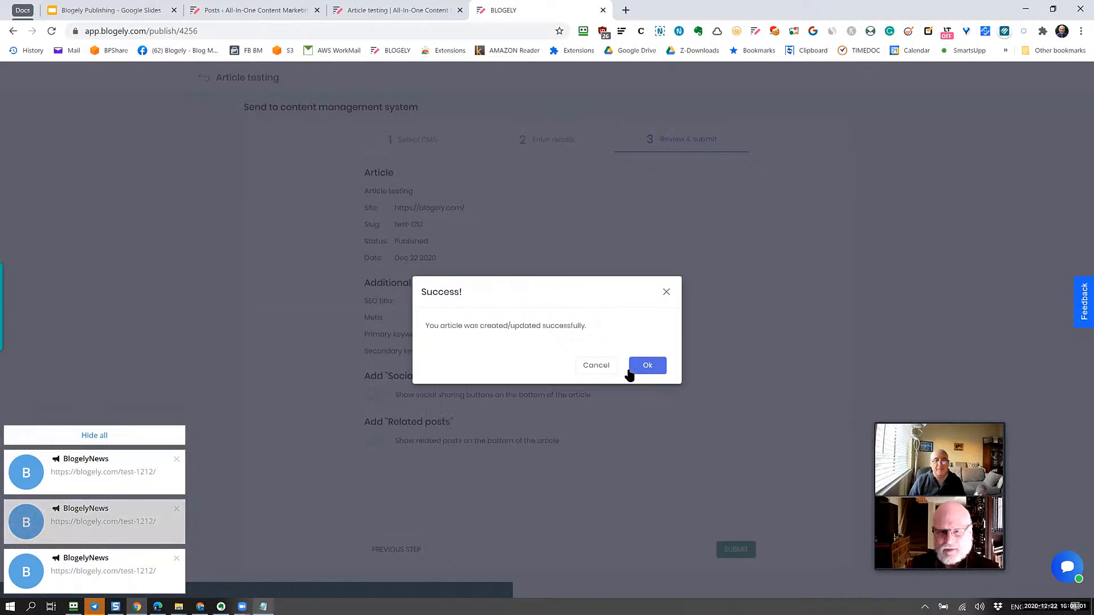
{"action": "left_click", "coordinate": [645, 371]}
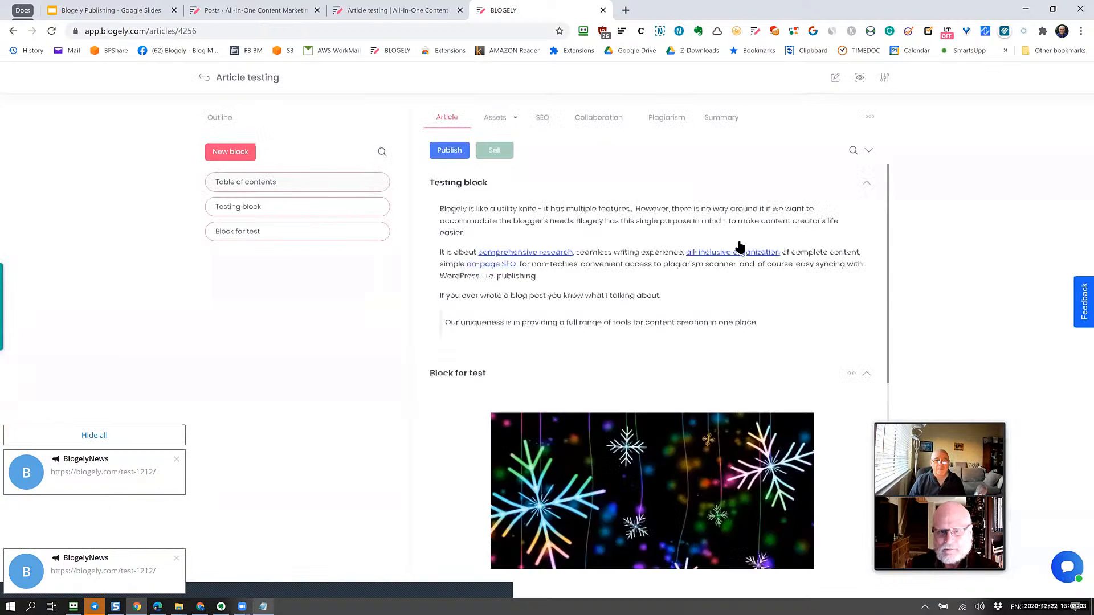
- Open the live Article testing post from the WordPress posts list in a new browser tab
{"action": "scroll", "coordinate": [705, 478], "scroll_direction": "down", "scroll_amount": 5}
{"action": "scroll", "coordinate": [705, 477], "scroll_direction": "down", "scroll_amount": 2}
{"action": "scroll", "coordinate": [705, 477], "scroll_direction": "up", "scroll_amount": 6}
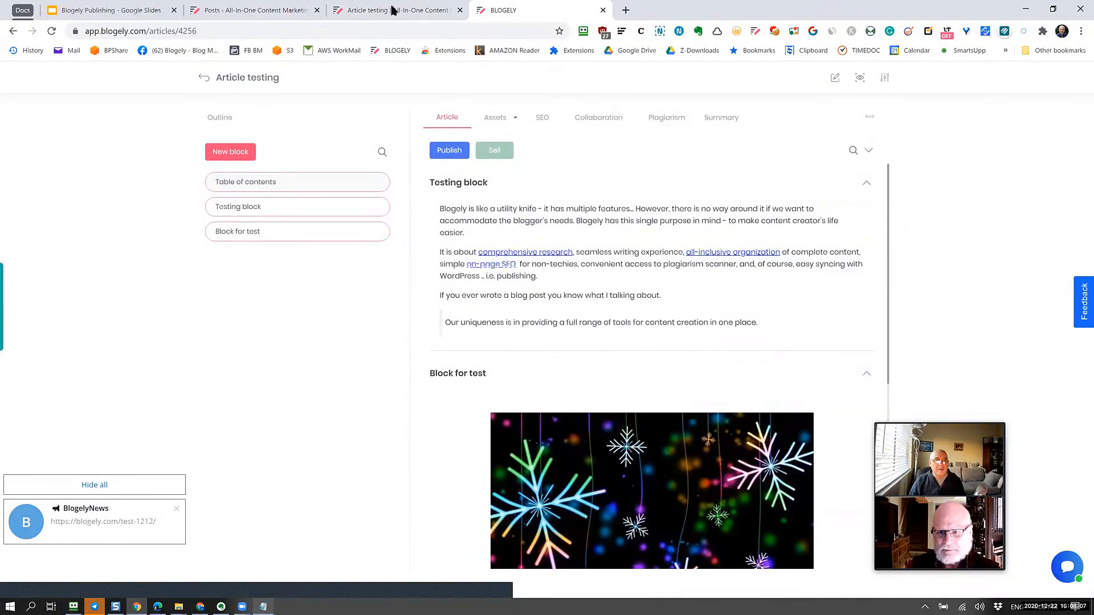
{"action": "left_click", "coordinate": [310, 10]}
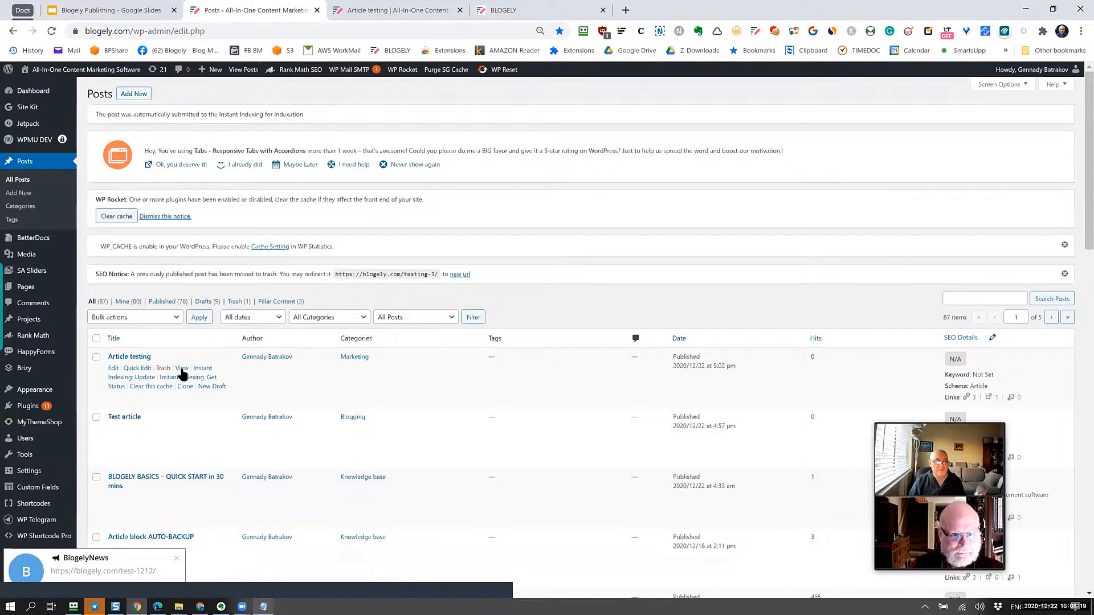
{"action": "right_click", "coordinate": [184, 371]}
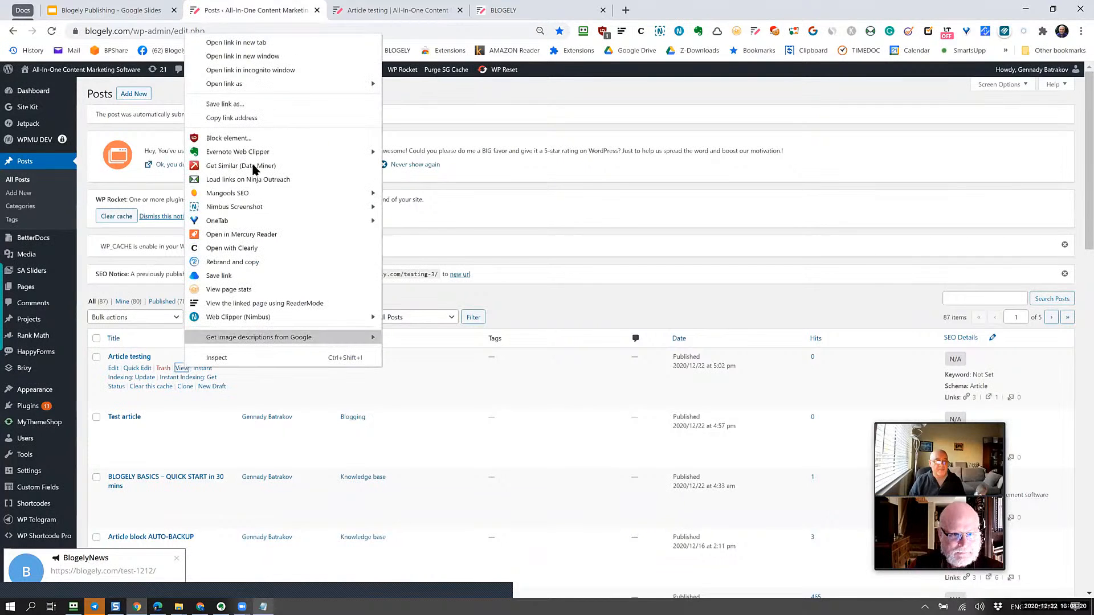
{"action": "left_click", "coordinate": [245, 40]}
{"action": "left_click", "coordinate": [337, 13]}
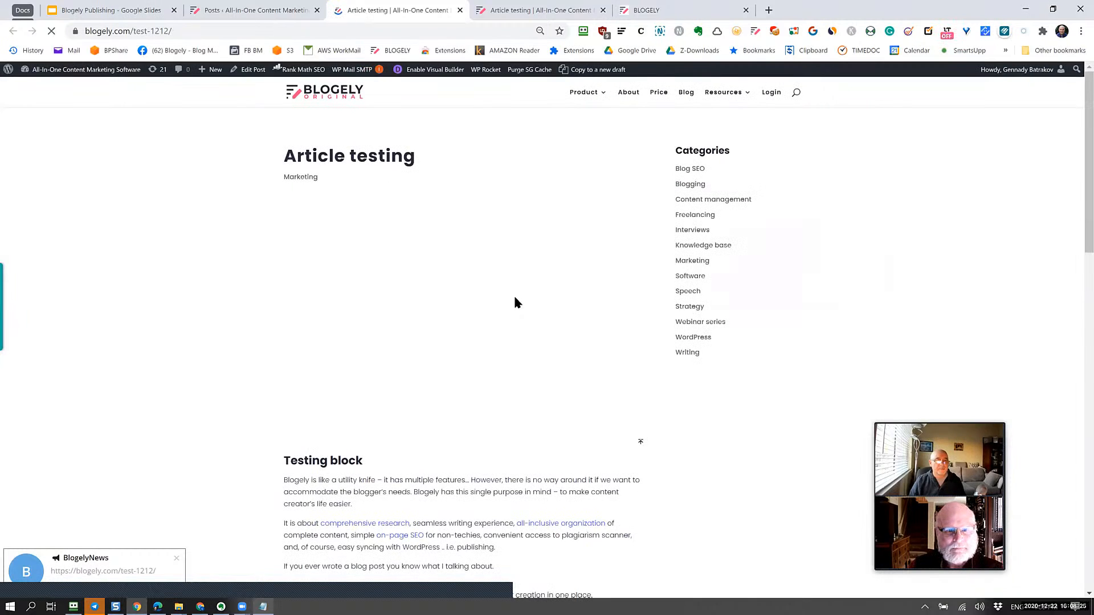
- Examine the live Article testing post from start to end, checking its featured image, both text blocks, the snowflake image and the GIF
{"action": "scroll", "coordinate": [601, 429], "scroll_direction": "down", "scroll_amount": 10}
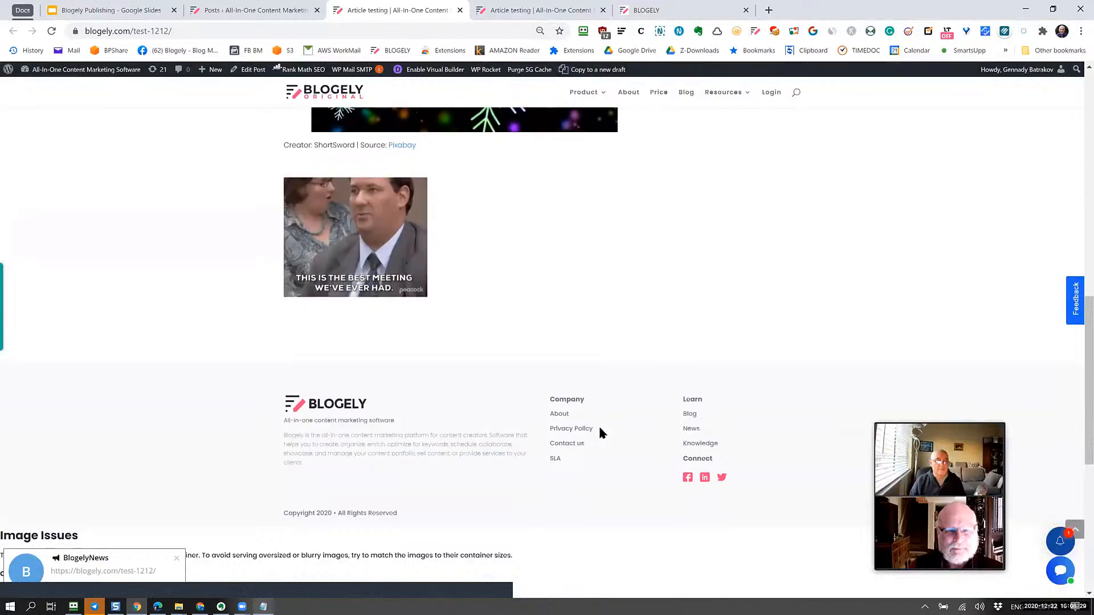
{"action": "scroll", "coordinate": [599, 429], "scroll_direction": "up", "scroll_amount": 7}
{"action": "scroll", "coordinate": [601, 433], "scroll_direction": "up", "scroll_amount": 4}
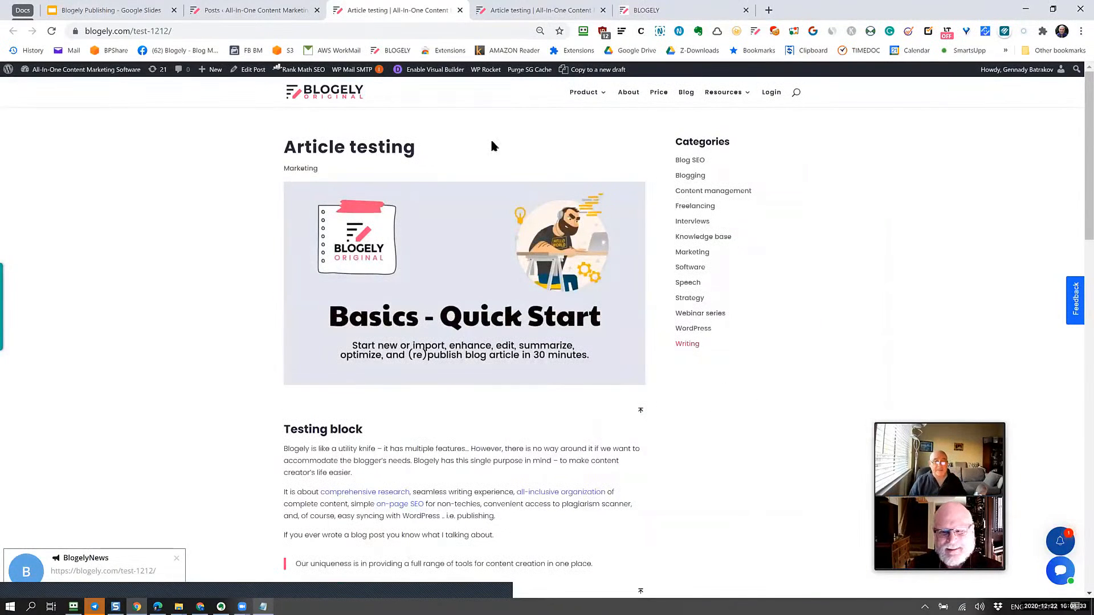
{"action": "scroll", "coordinate": [447, 427], "scroll_direction": "down", "scroll_amount": 4}
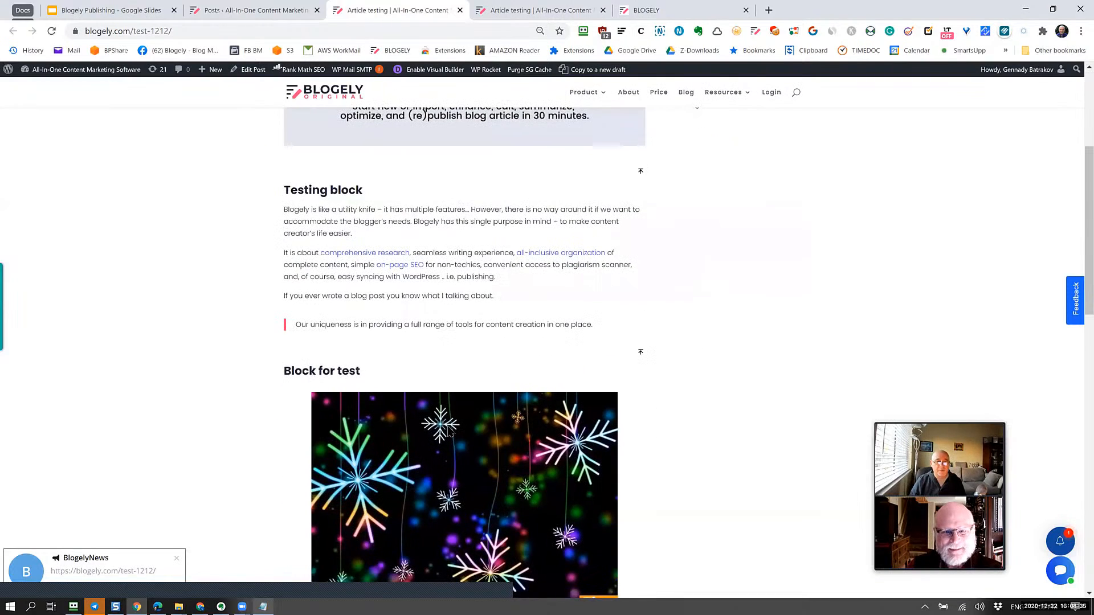
{"action": "scroll", "coordinate": [447, 427], "scroll_direction": "down", "scroll_amount": 4}
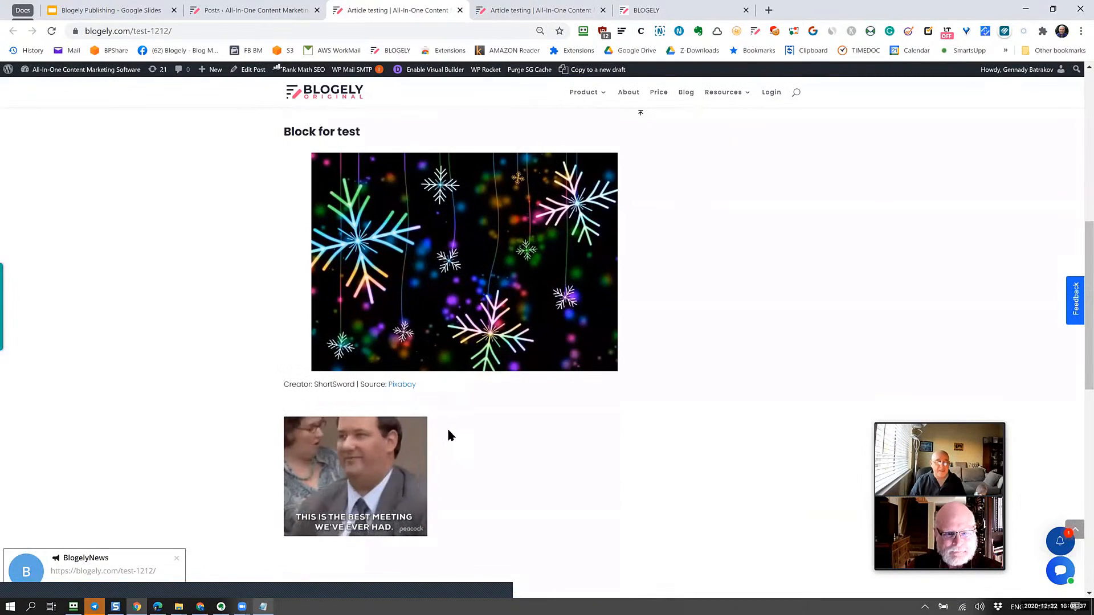
{"action": "scroll", "coordinate": [447, 428], "scroll_direction": "up", "scroll_amount": 5}
{"action": "scroll", "coordinate": [448, 436], "scroll_direction": "up", "scroll_amount": 3}
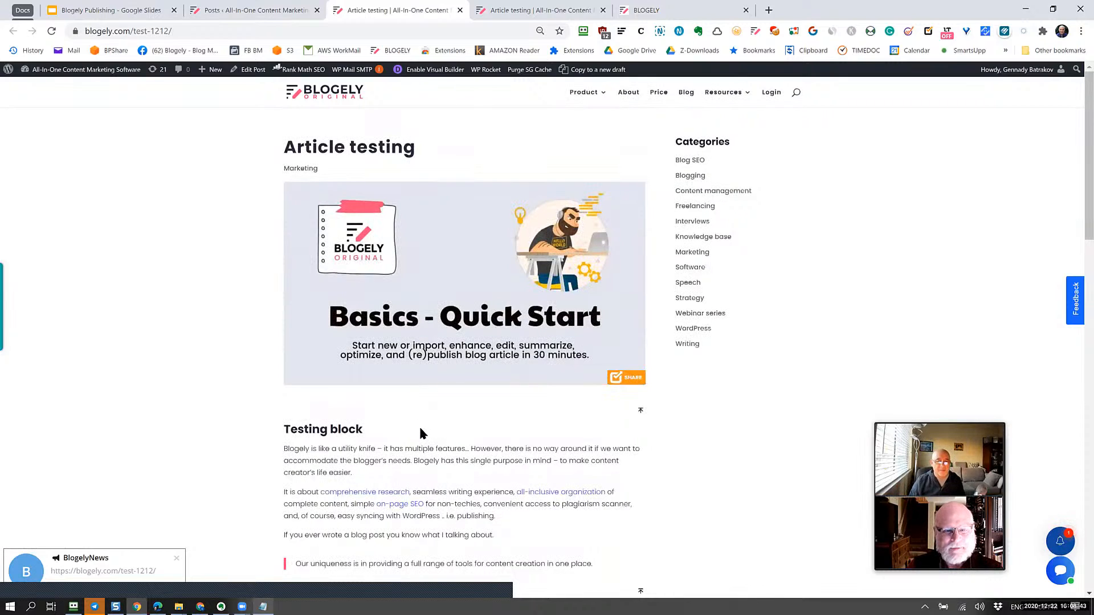
{"action": "scroll", "coordinate": [419, 427], "scroll_direction": "down", "scroll_amount": 4}
{"action": "scroll", "coordinate": [419, 427], "scroll_direction": "up", "scroll_amount": 4}
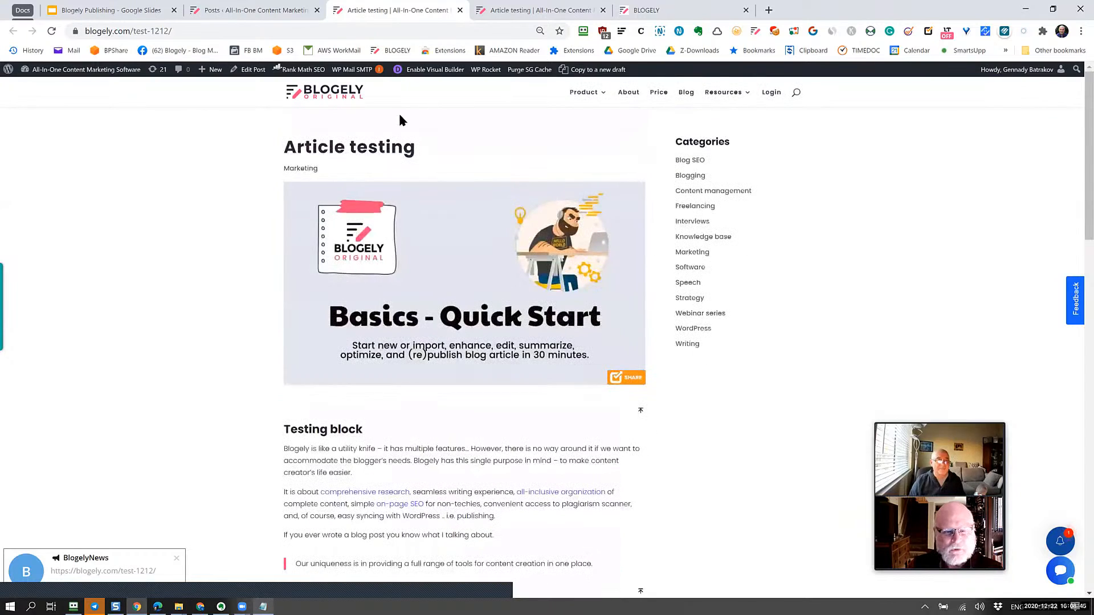
- Show the first slide of the Blogely Publishing presentation in Google Slides and return to the Article testing article in Blogely
{"action": "left_click", "coordinate": [260, 13]}
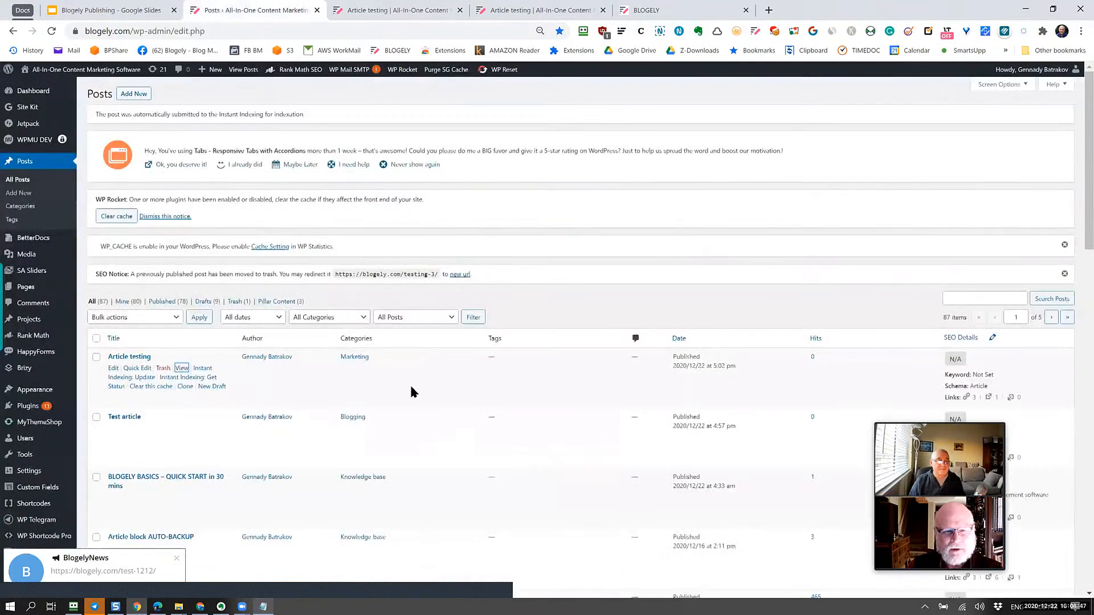
{"action": "left_click", "coordinate": [547, 10]}
{"action": "left_click", "coordinate": [647, 10]}
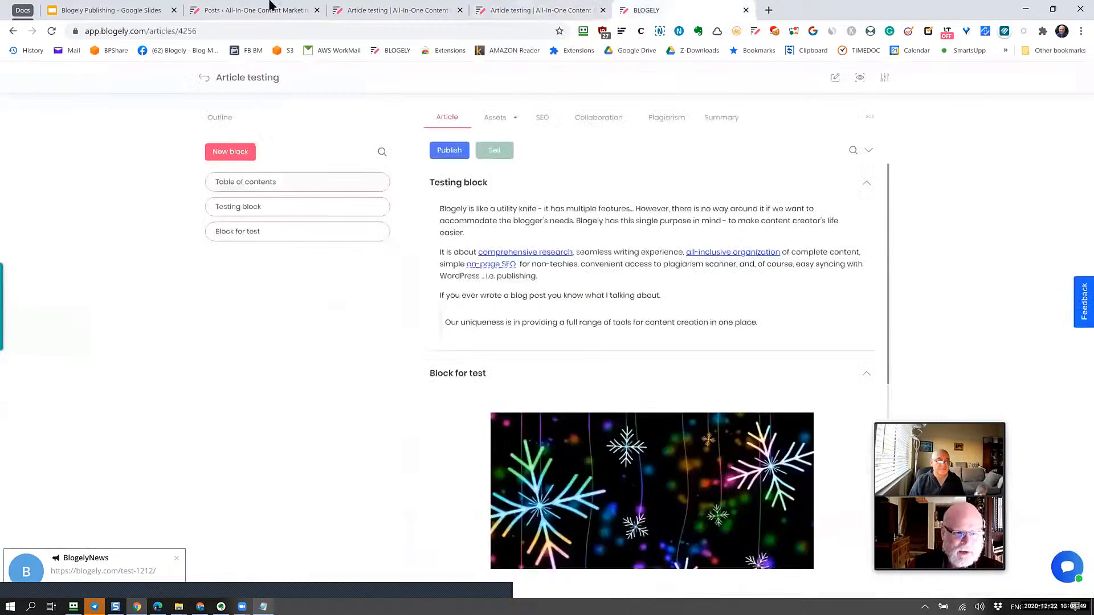
{"action": "left_click", "coordinate": [107, 12]}
{"action": "key", "text": "Up"}
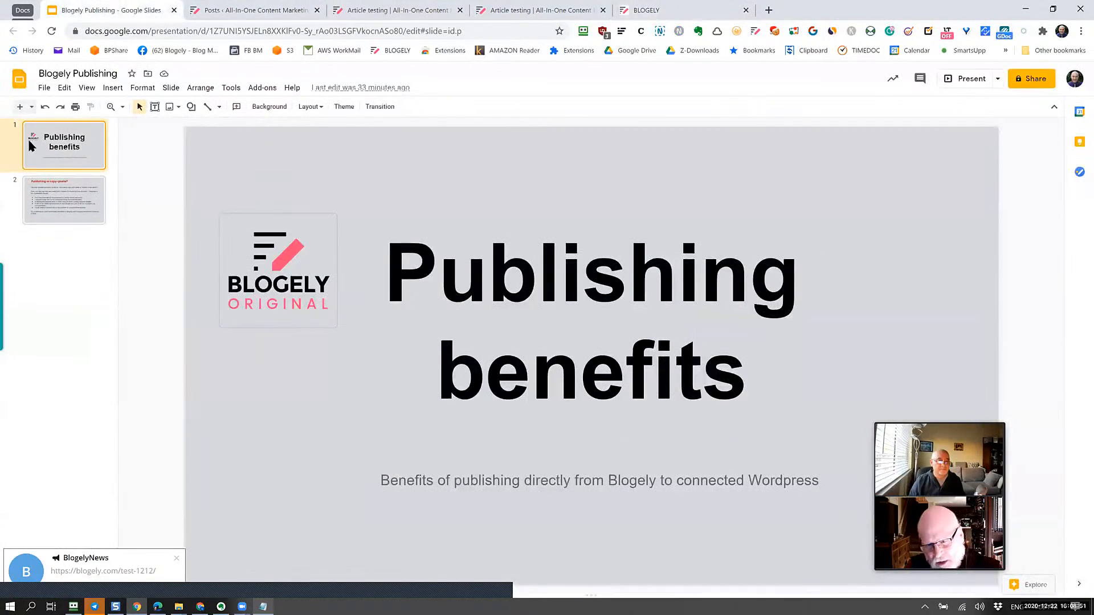
{"action": "left_click", "coordinate": [691, 12]}
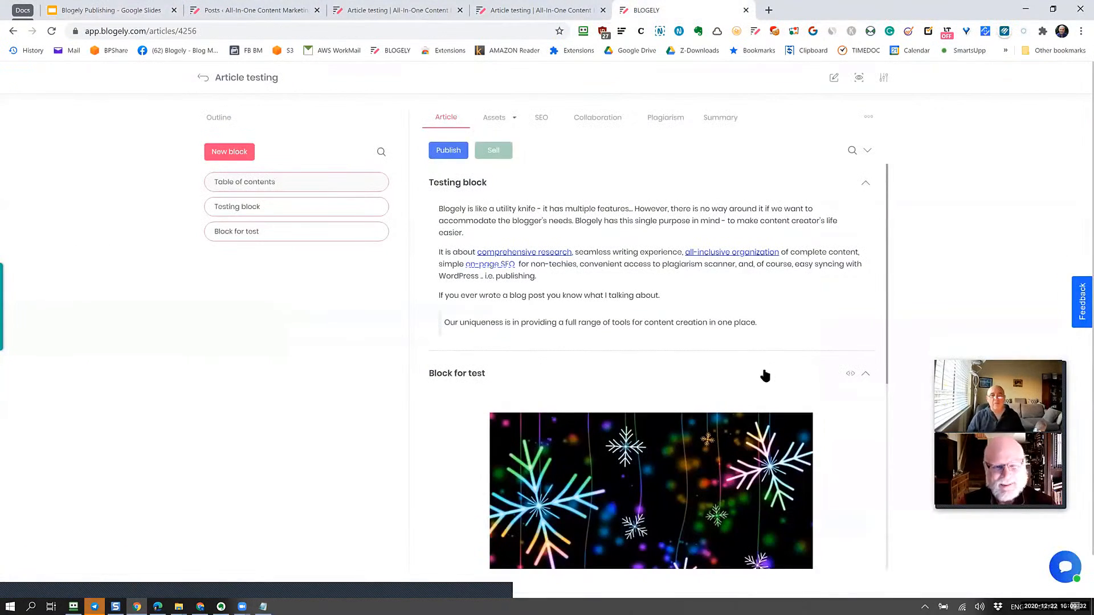